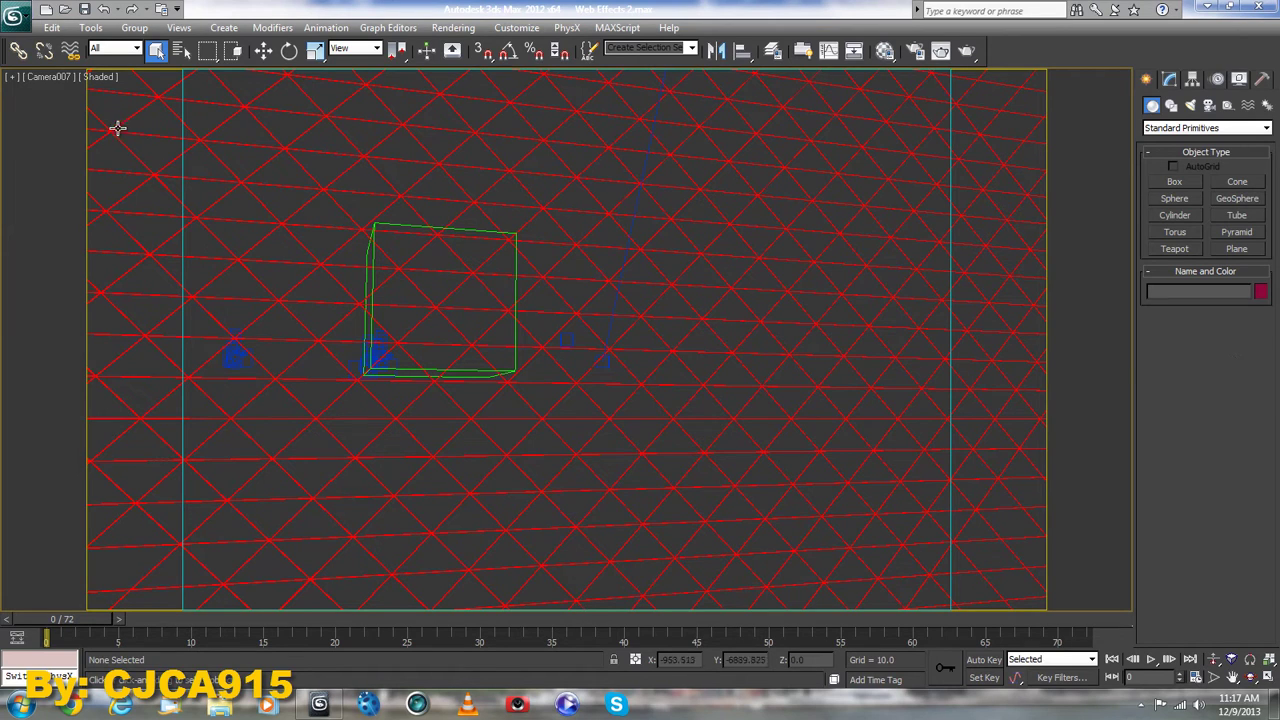
Step: Switch the viewport to Perspective and hide lights, cameras and helpers by category
click(50, 77)
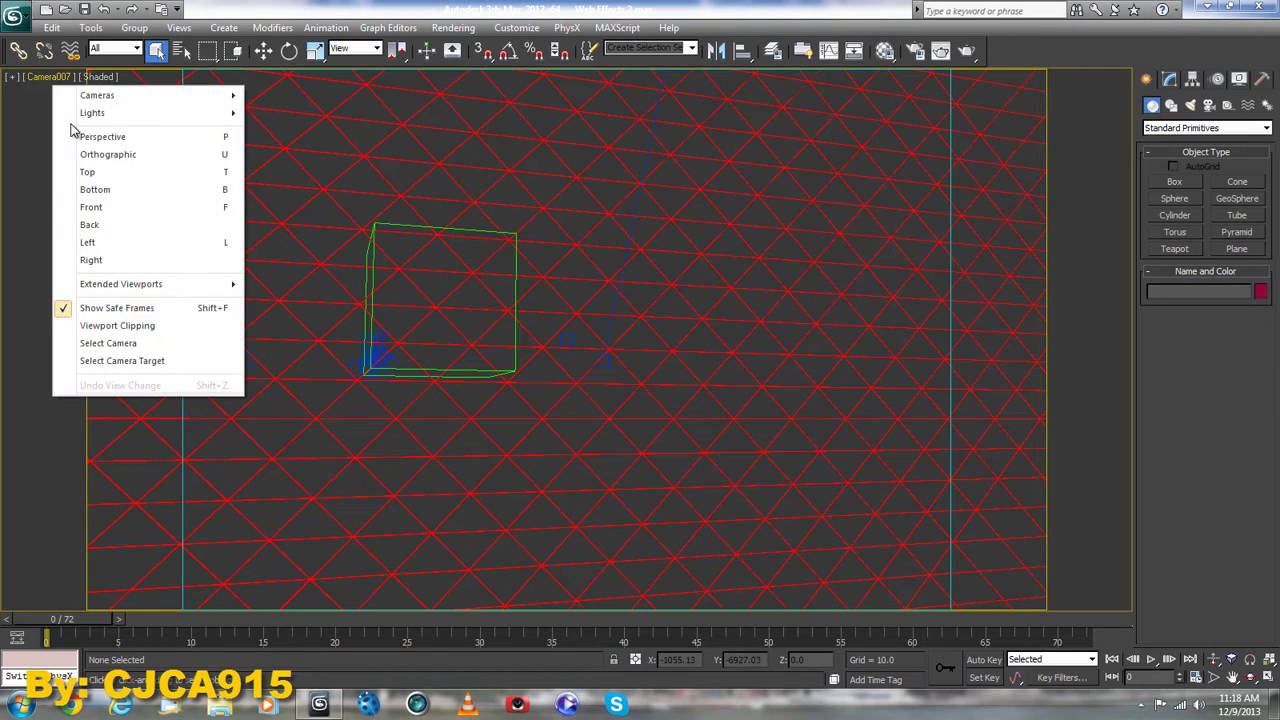
click(236, 133)
click(1239, 79)
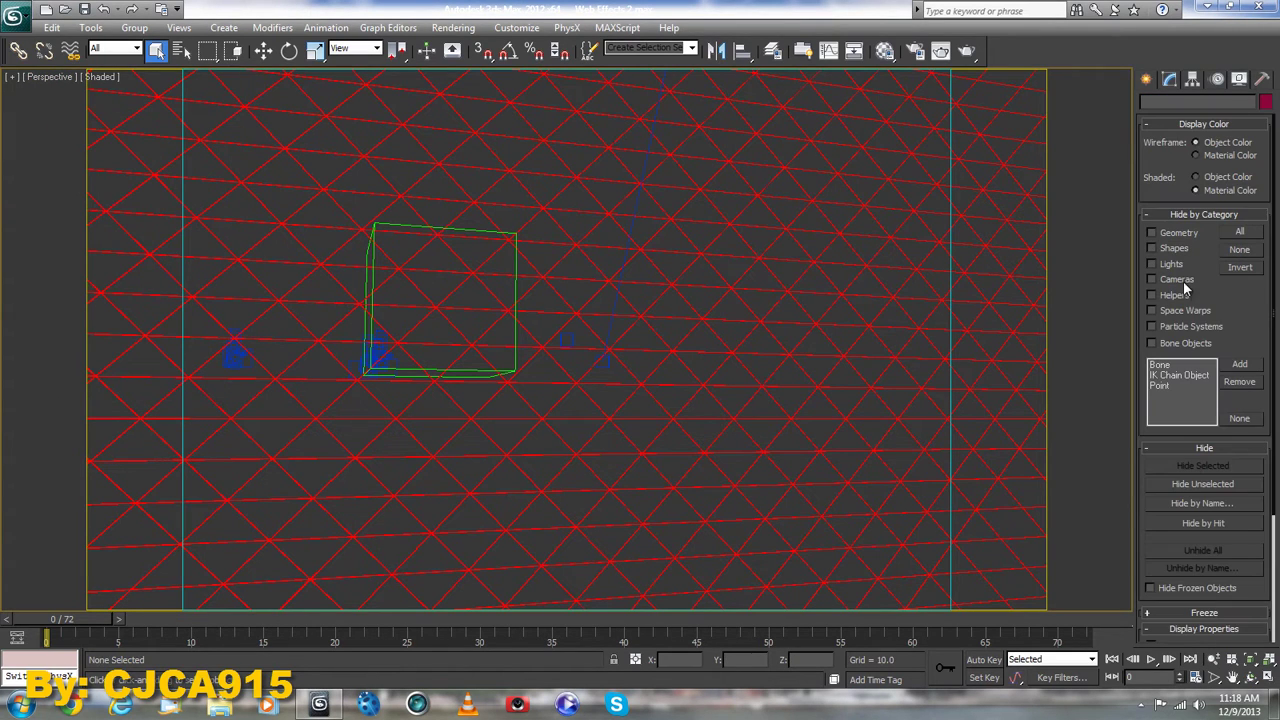
click(1170, 295)
click(1168, 279)
Step: Orbit and pan around the red cylinder web to survey it
click(1250, 677)
mouse_move(594, 357)
mouse_down()
mouse_move(871, 354)
mouse_move(507, 340)
mouse_up()
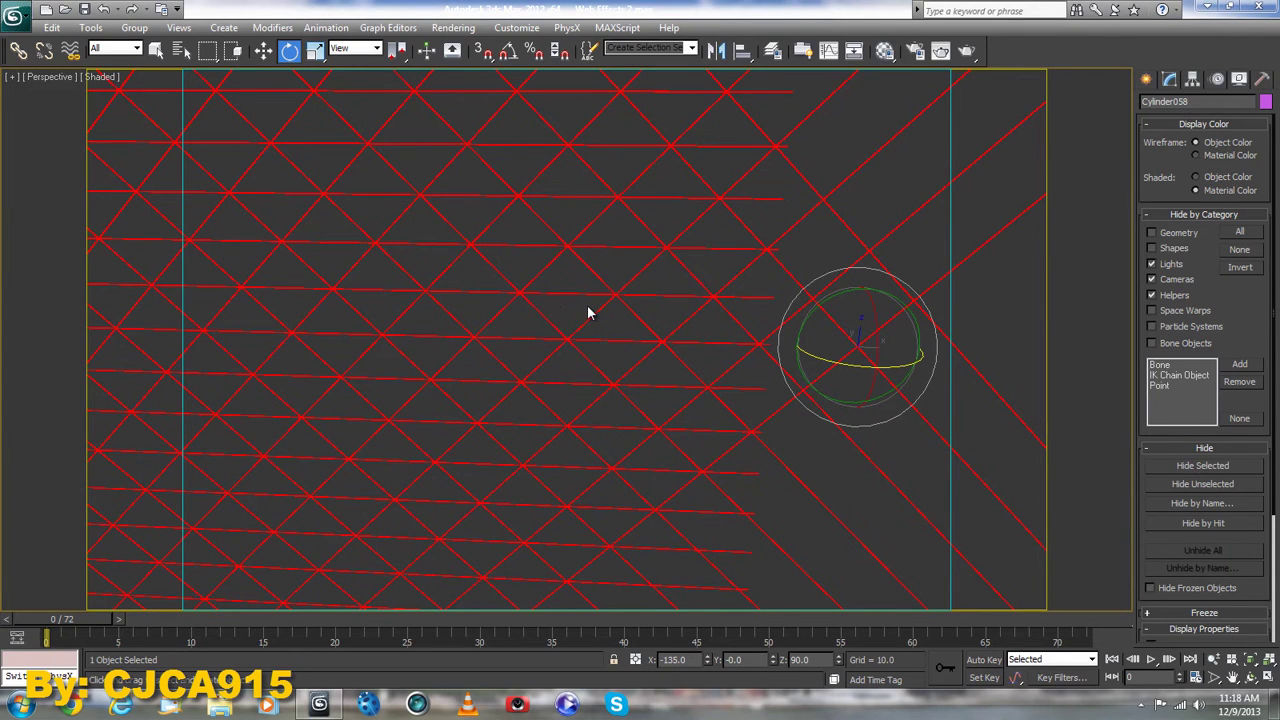
middle_drag(588, 313, 663, 380)
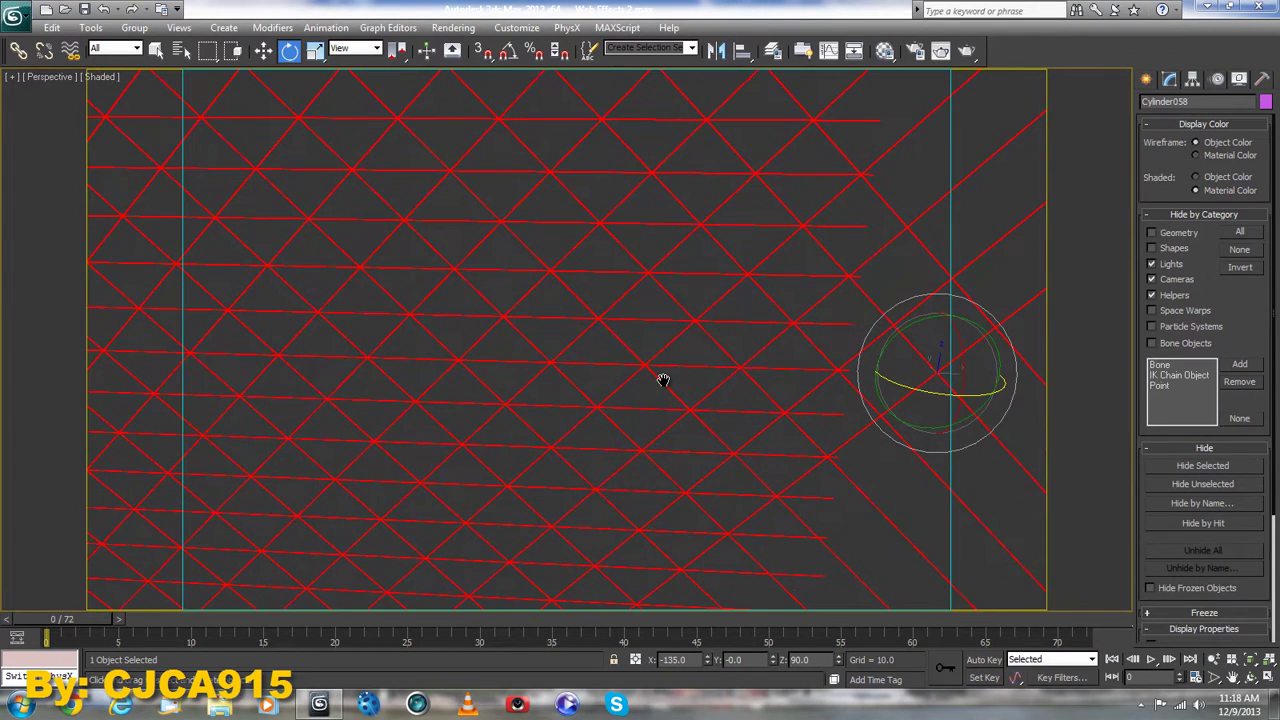
mouse_move(637, 423)
middle_down()
mouse_move(690, 414)
mouse_move(589, 429)
mouse_move(743, 434)
mouse_move(731, 435)
middle_up()
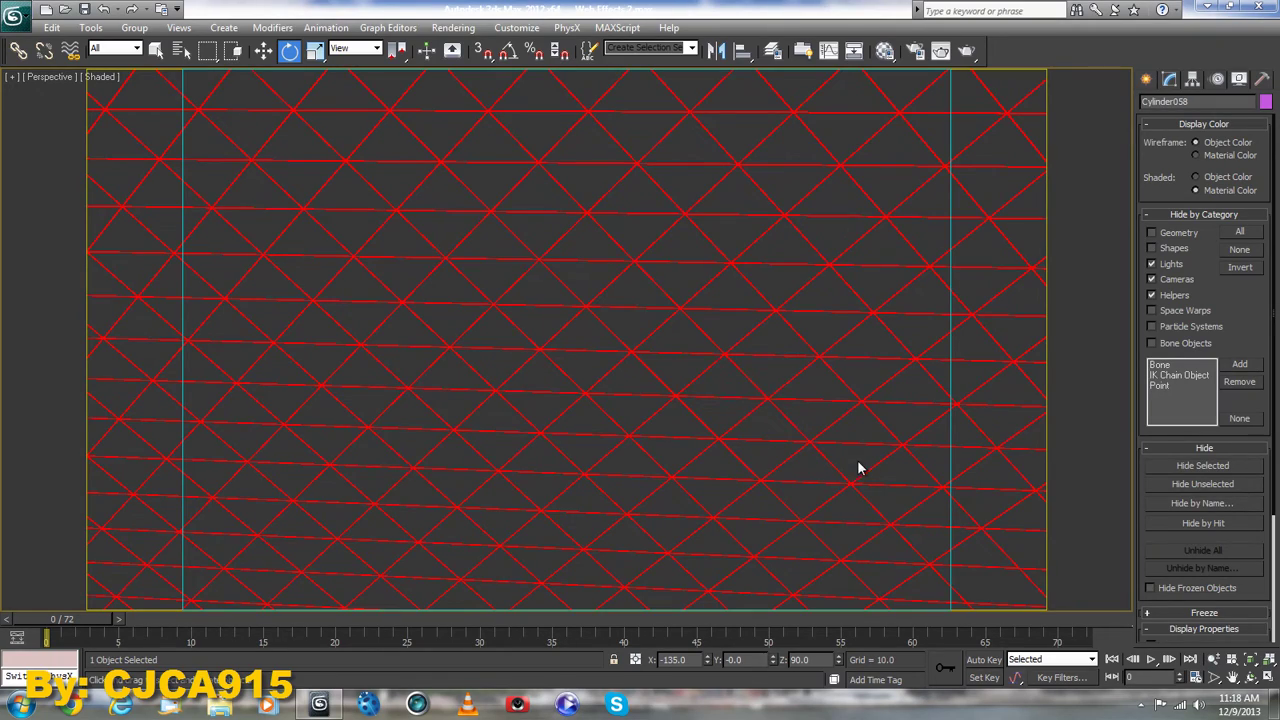
middle_drag(857, 460, 424, 441)
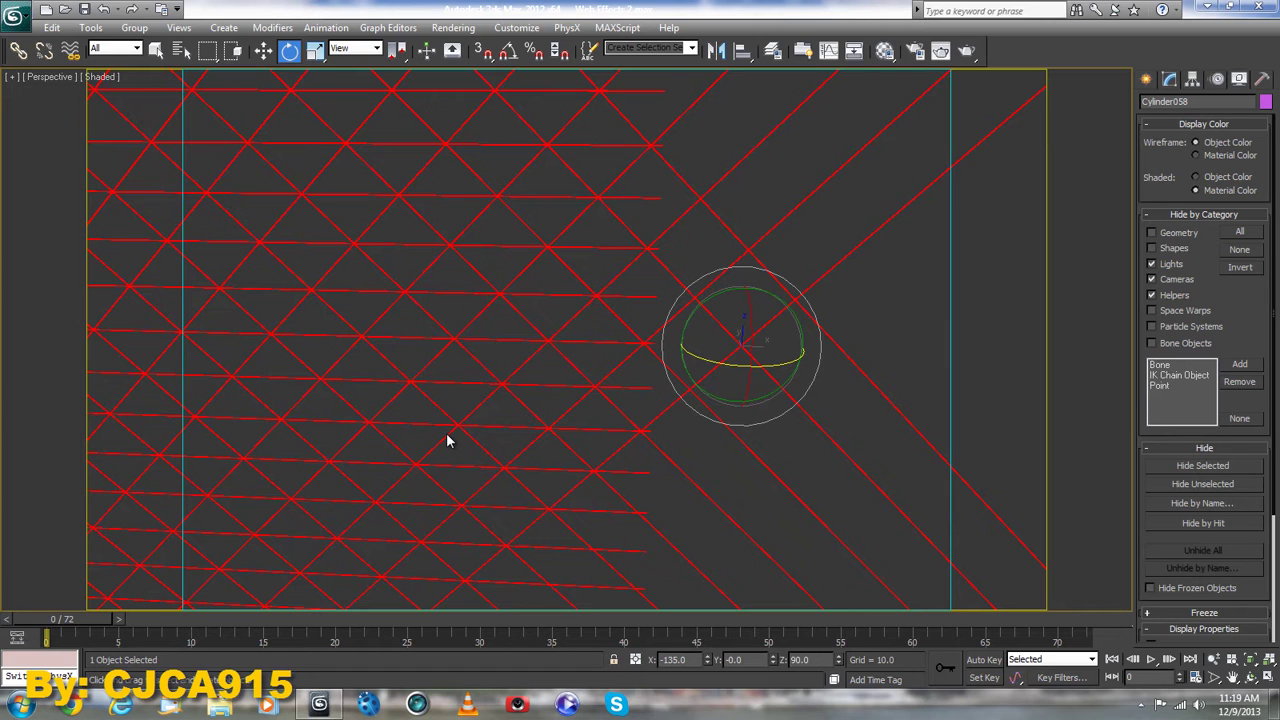
mouse_move(529, 423)
middle_down()
mouse_move(714, 440)
mouse_move(829, 229)
middle_up()
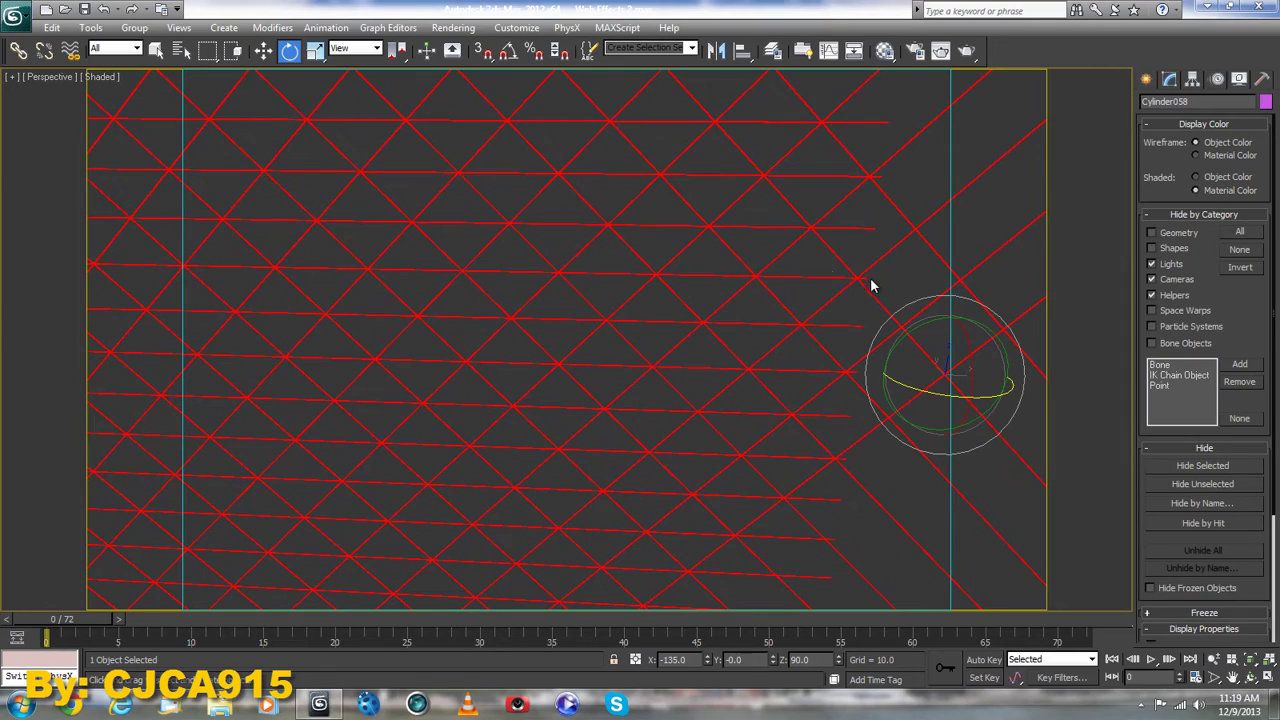
scroll(694, 389, down, 2)
middle_drag(700, 423, 874, 413)
middle_drag(608, 380, 766, 417)
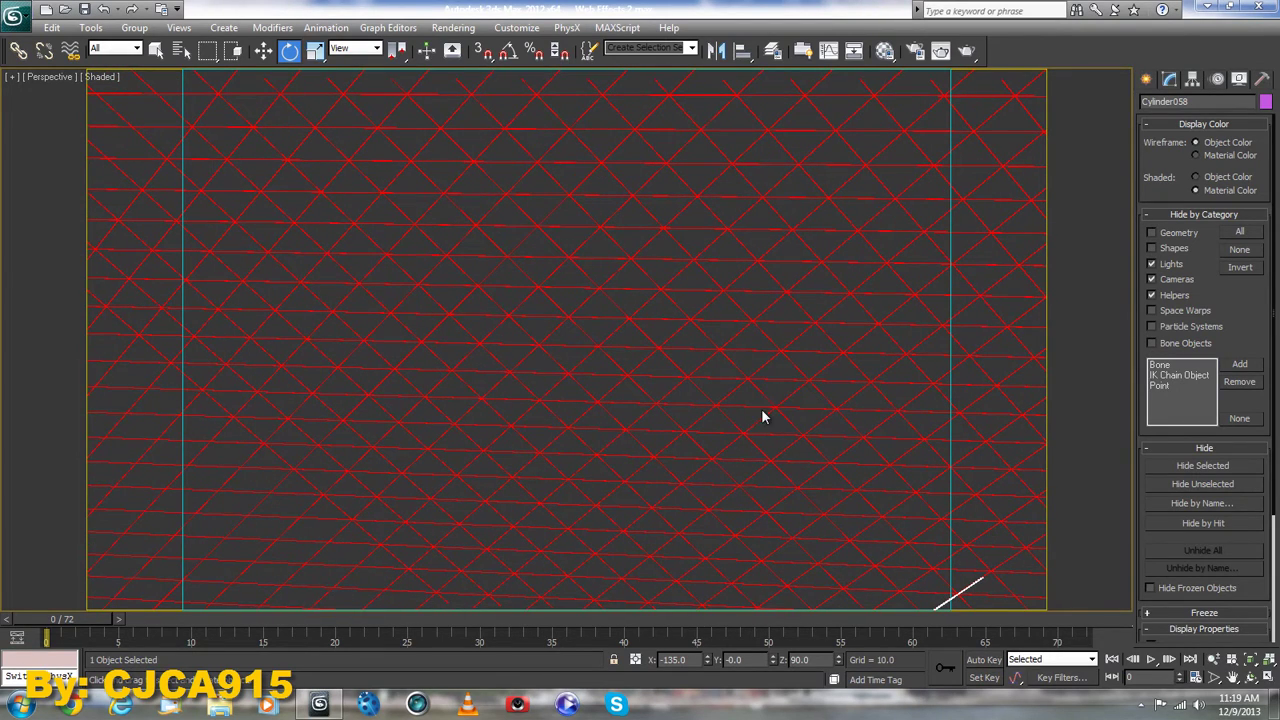
Step: Pan across the web's edges and zoom far out to view it whole
mouse_move(754, 403)
middle_down()
mouse_move(651, 414)
mouse_move(708, 421)
middle_up()
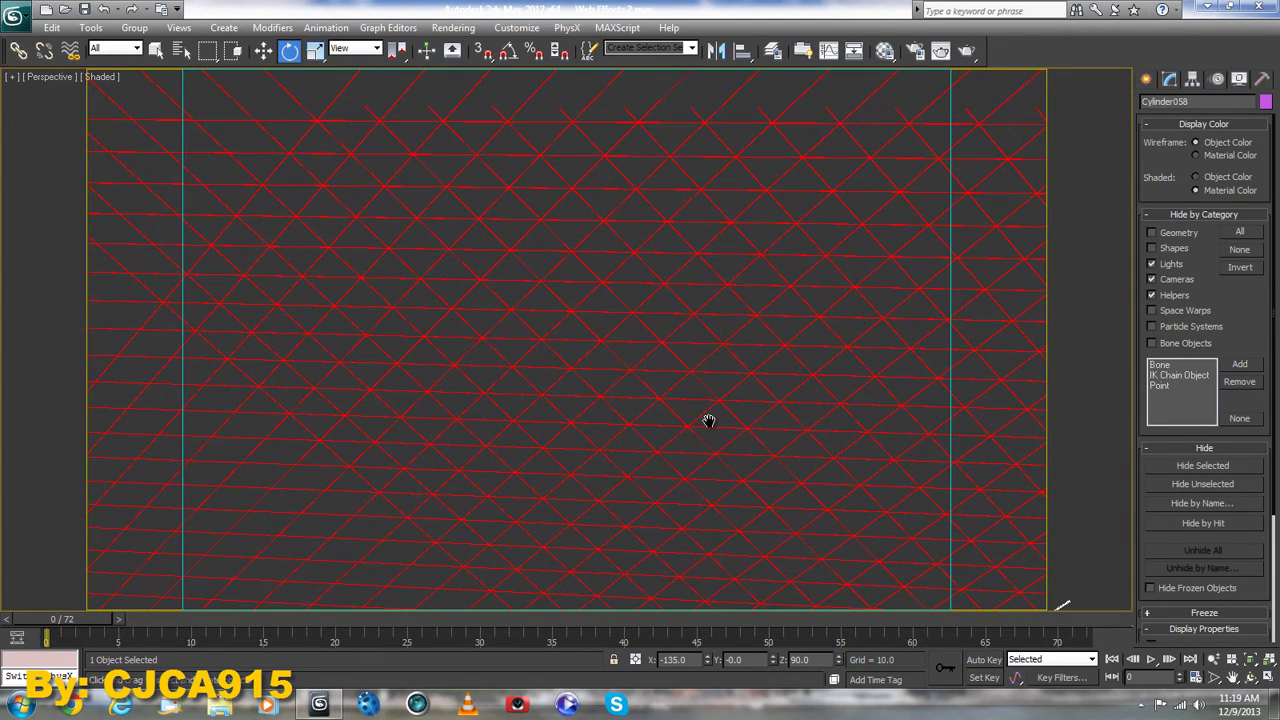
middle_drag(666, 463, 897, 466)
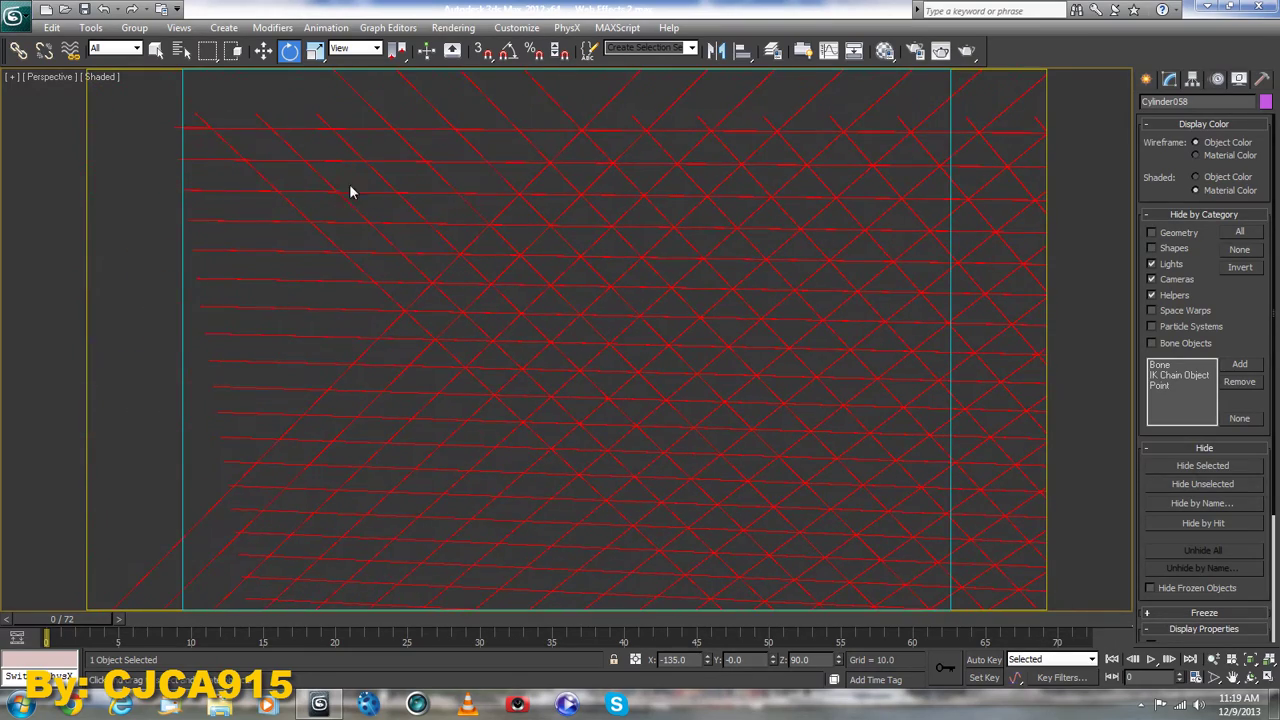
scroll(537, 263, down, 3)
scroll(523, 263, down, 2)
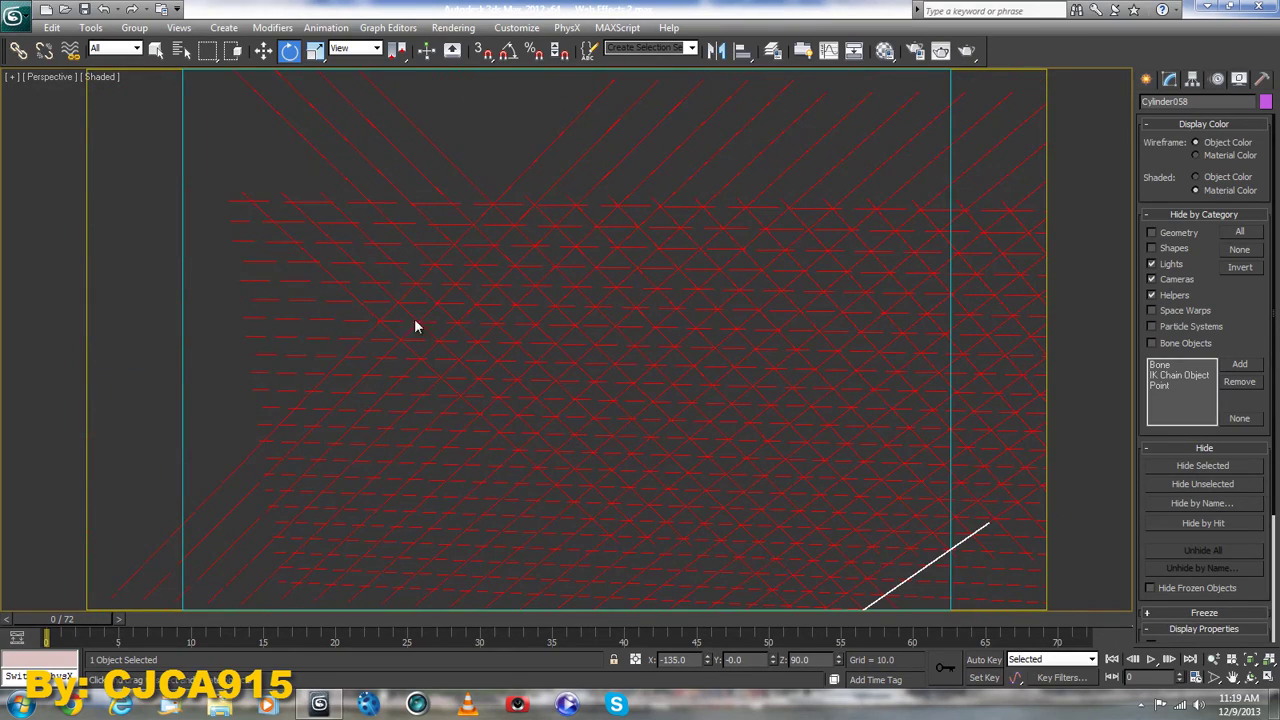
scroll(826, 423, up, 1)
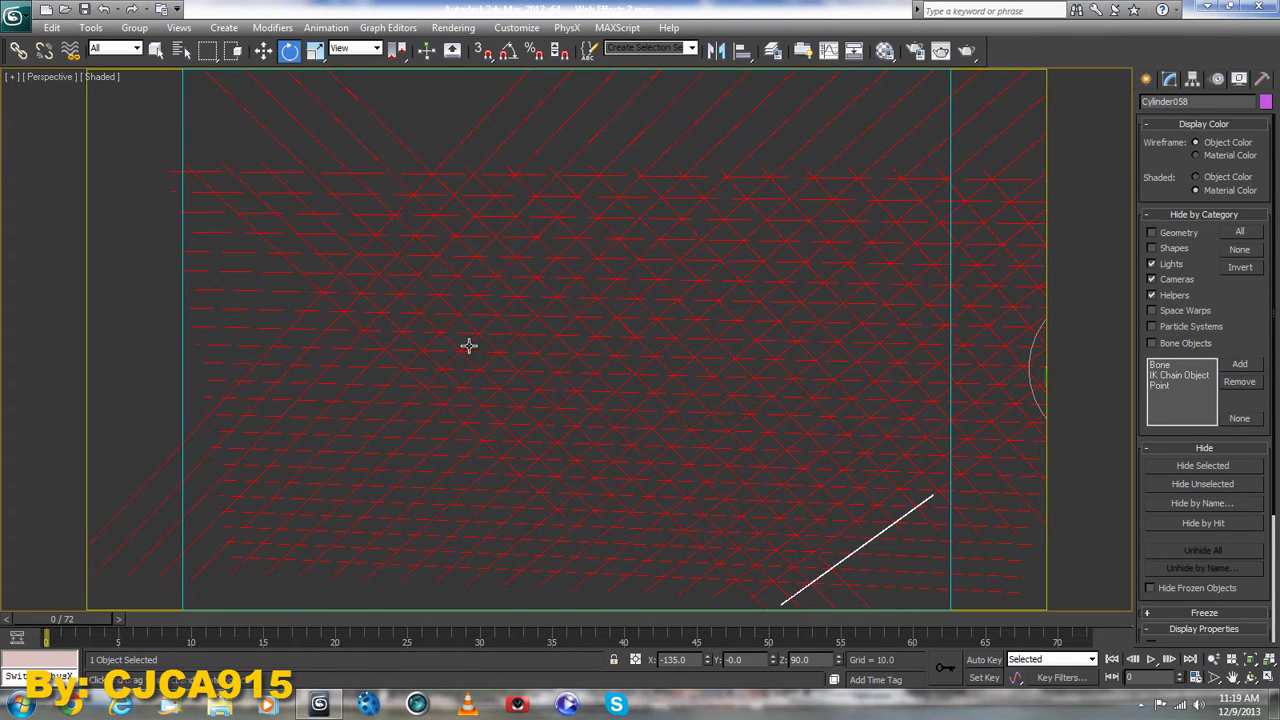
mouse_move(510, 525)
middle_down()
mouse_move(564, 505)
mouse_move(756, 505)
middle_up()
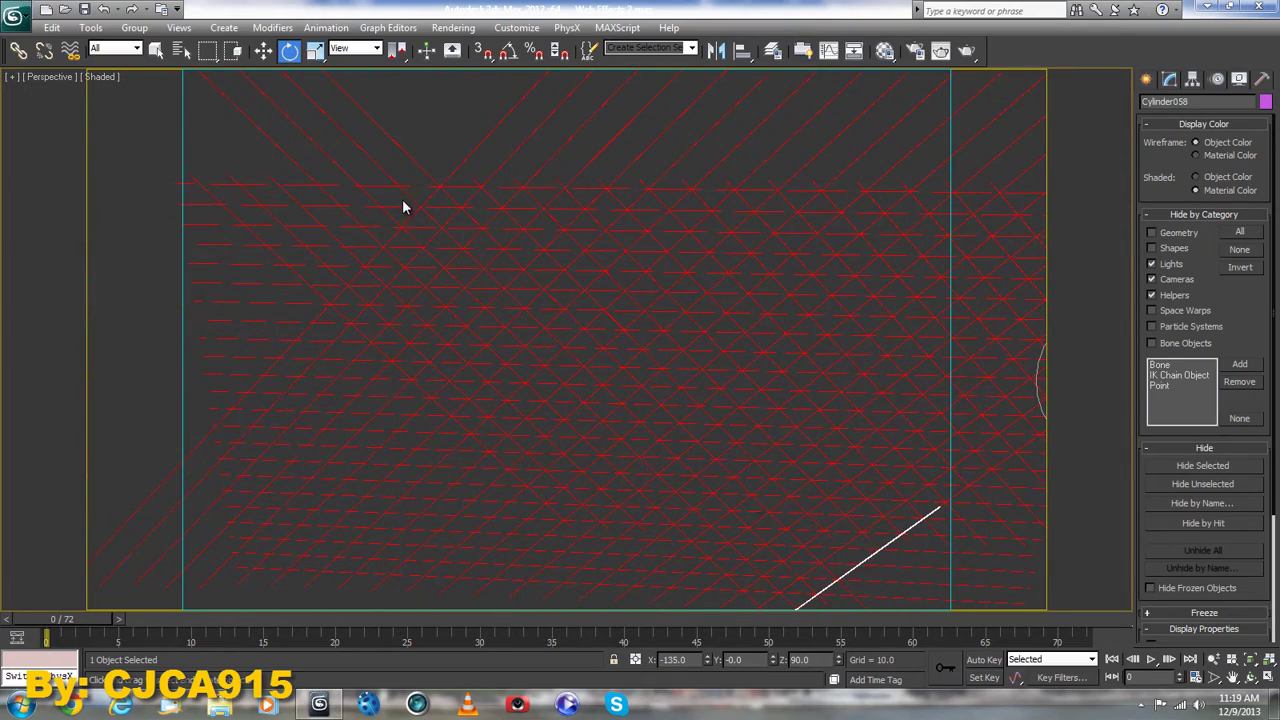
mouse_move(594, 500)
middle_down()
mouse_move(651, 502)
mouse_move(556, 533)
mouse_move(783, 530)
middle_up()
scroll(680, 520, down, 2)
scroll(556, 533, down, 3)
scroll(823, 526, down, 2)
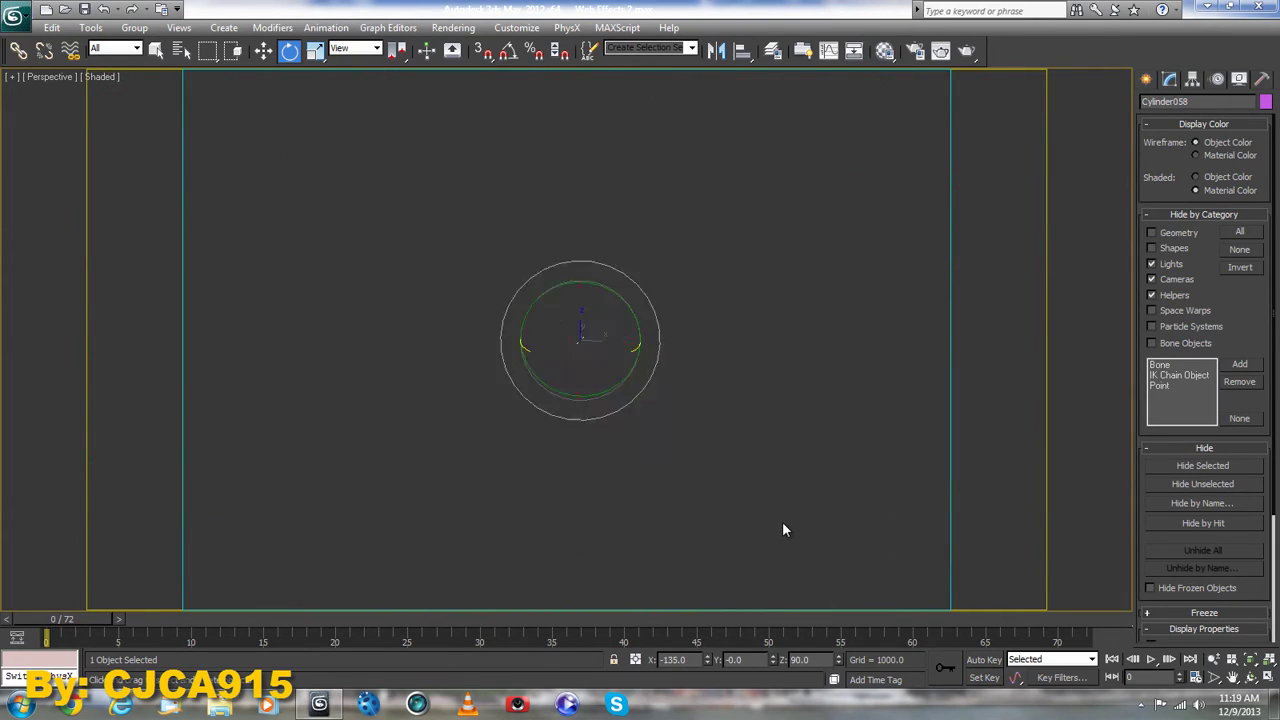
scroll(782, 530, down, 2)
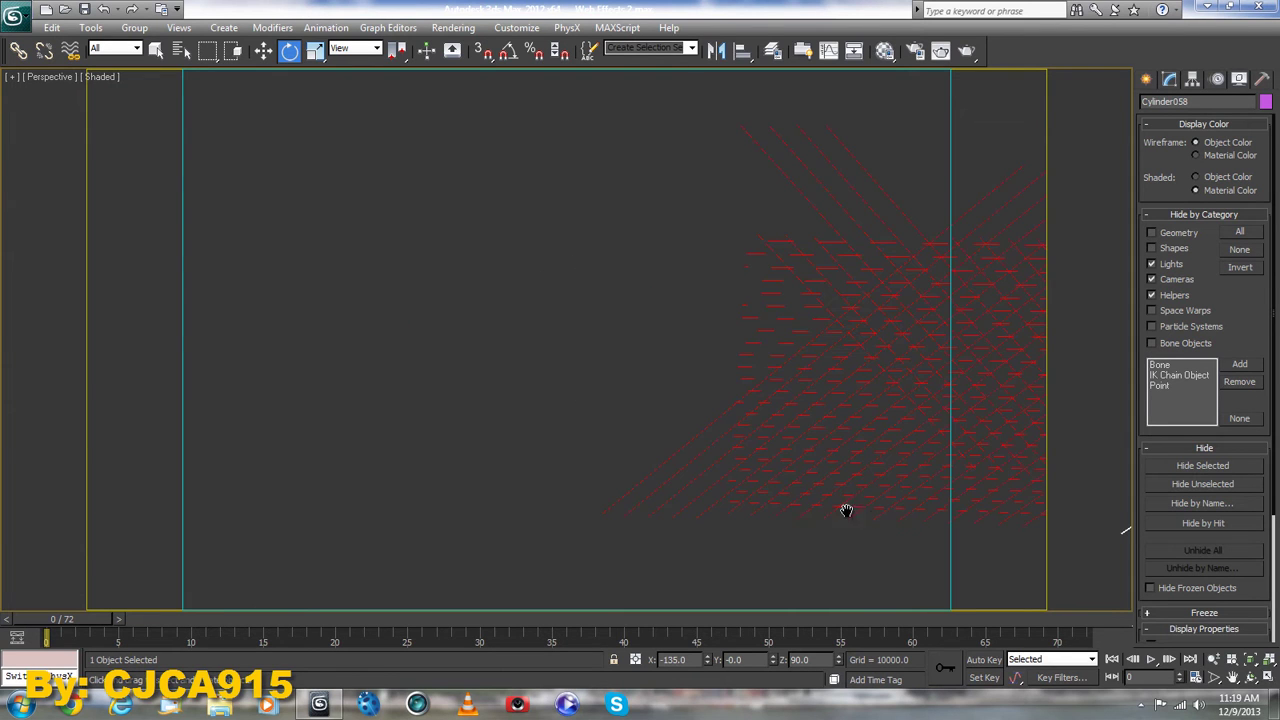
Step: Unhide the geometry, zoom extents, and orbit to view the web at an angle
click(1151, 232)
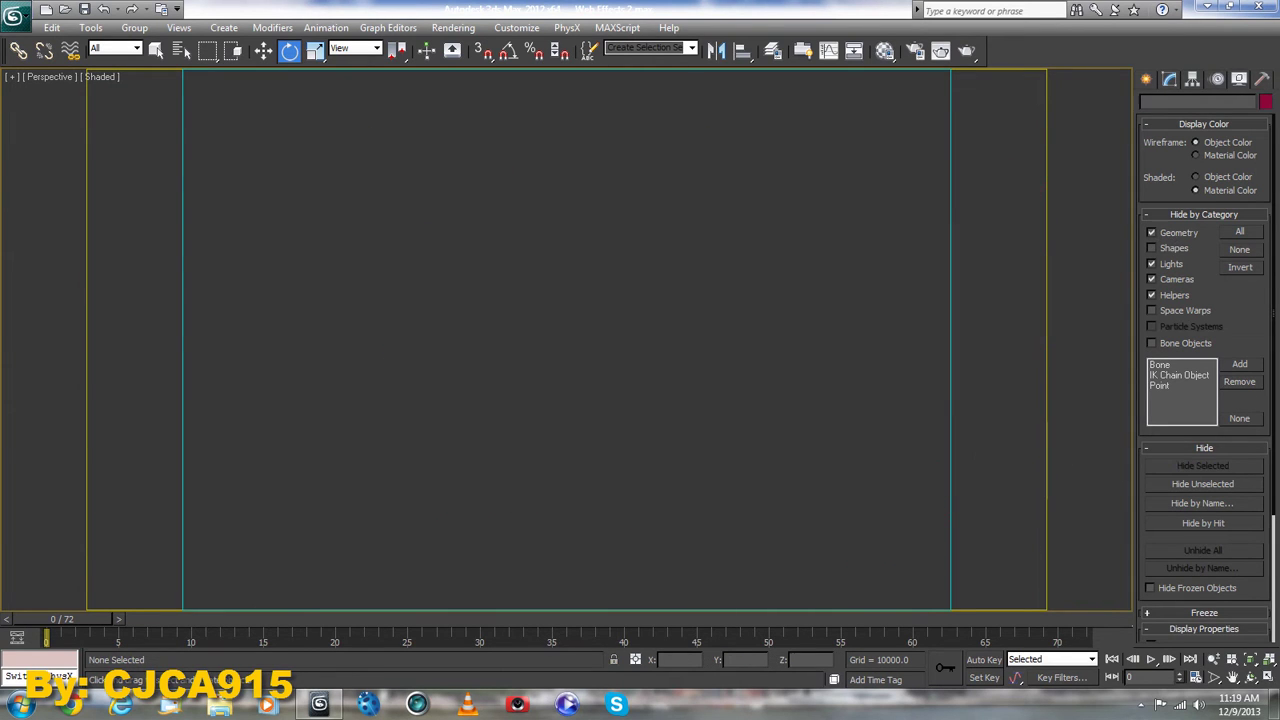
click(1270, 664)
click(1180, 236)
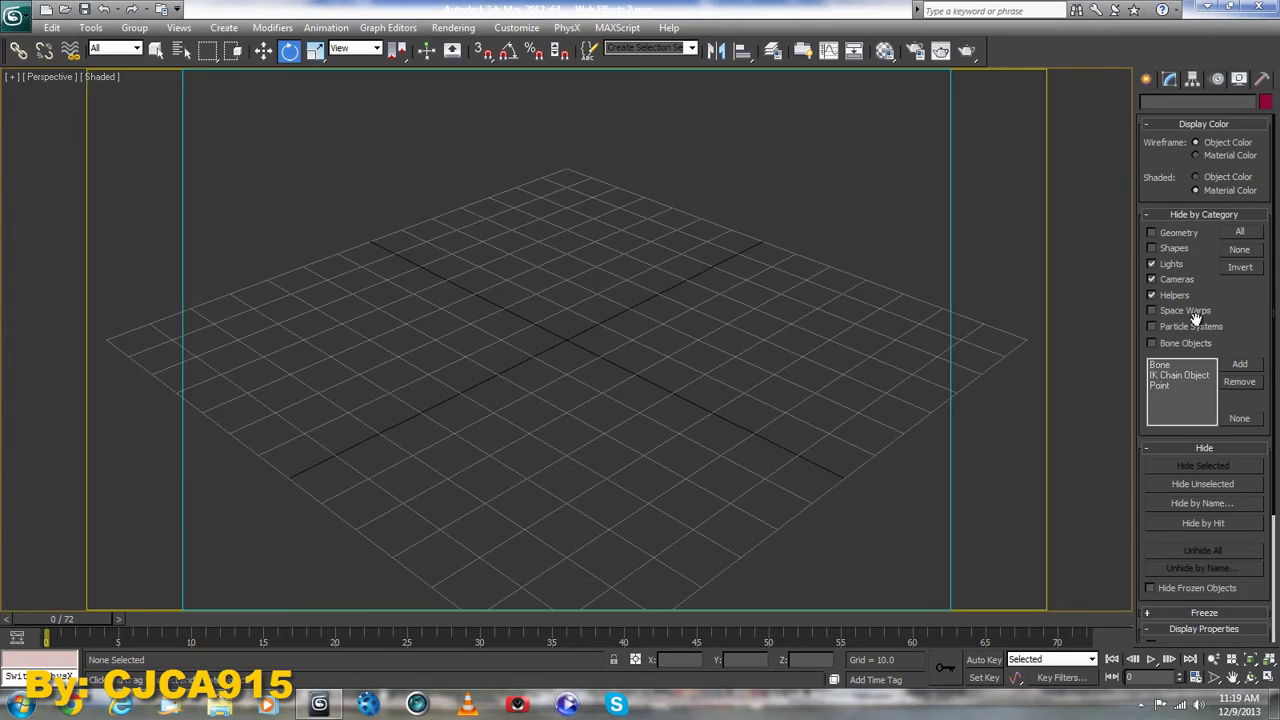
click(1250, 676)
mouse_move(601, 389)
mouse_down()
mouse_move(514, 383)
mouse_move(325, 316)
mouse_move(209, 357)
mouse_move(587, 396)
mouse_up()
scroll(587, 396, down, 5)
scroll(614, 391, down, 3)
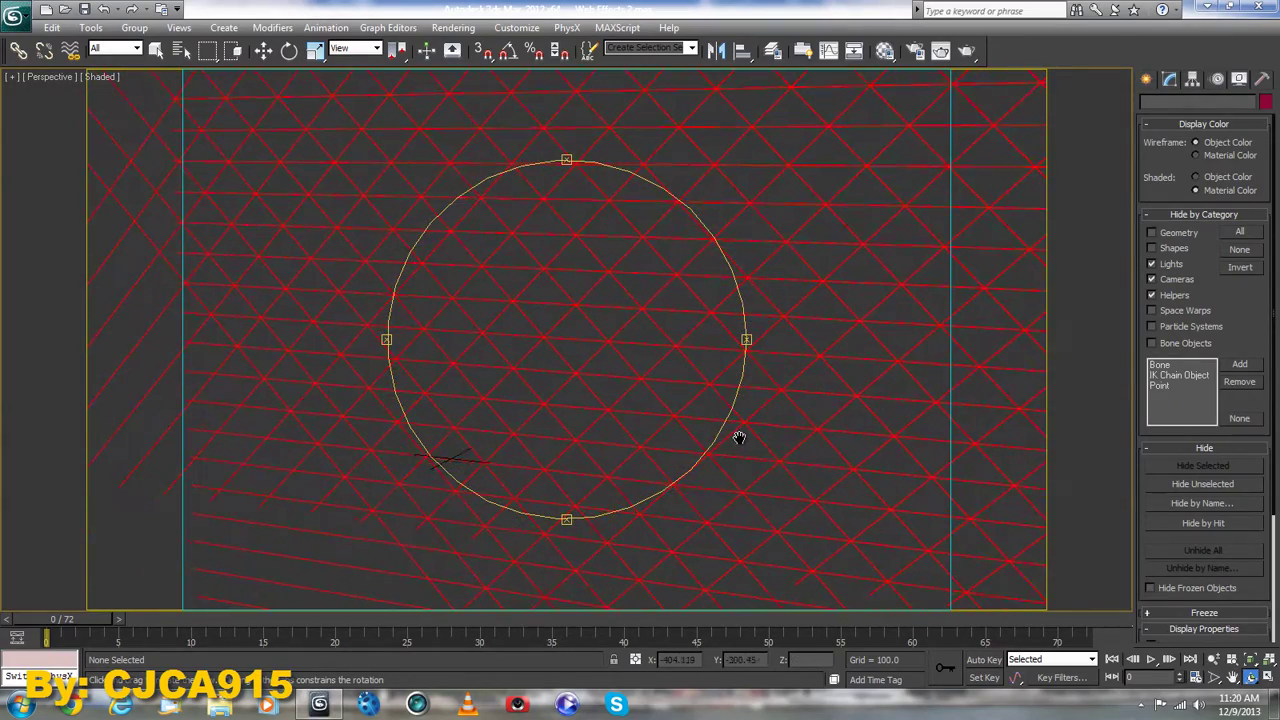
scroll(737, 437, up, 4)
scroll(766, 331, up, 3)
Step: With Select and Move, pick Cylinder004, 013, 003, 001 and 002 in turn to compare heights
click(263, 50)
click(698, 292)
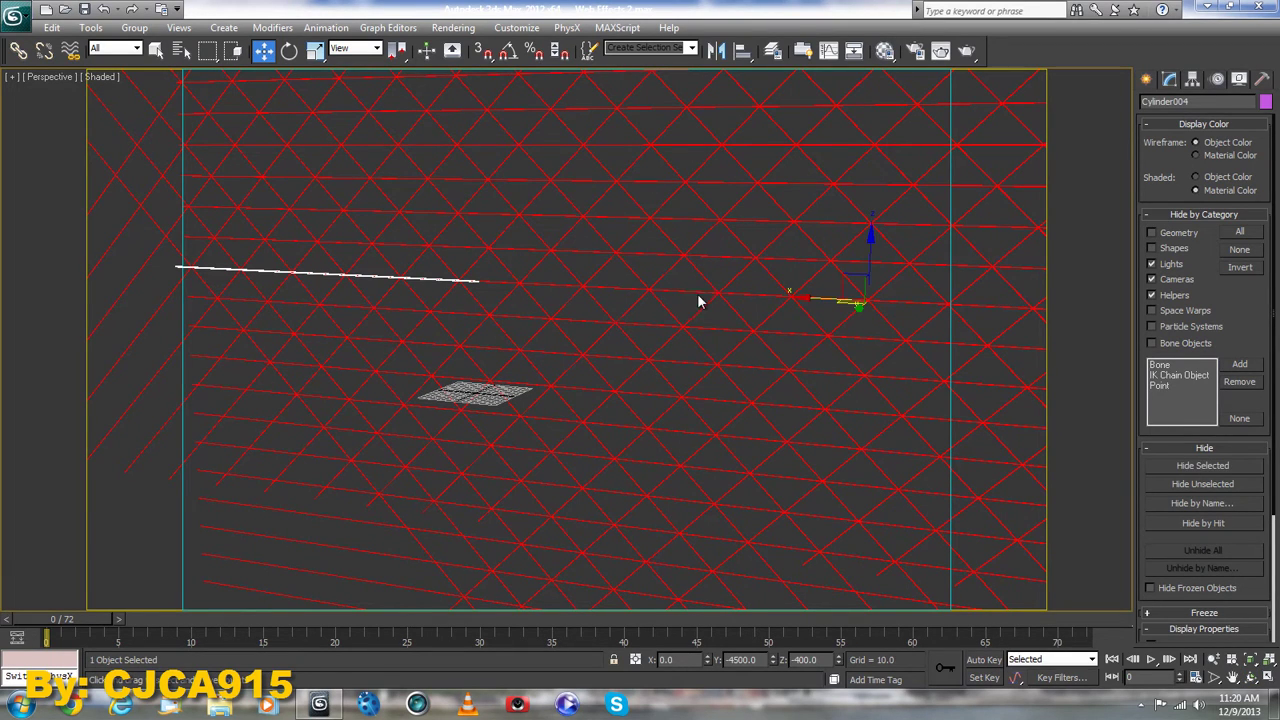
click(709, 328)
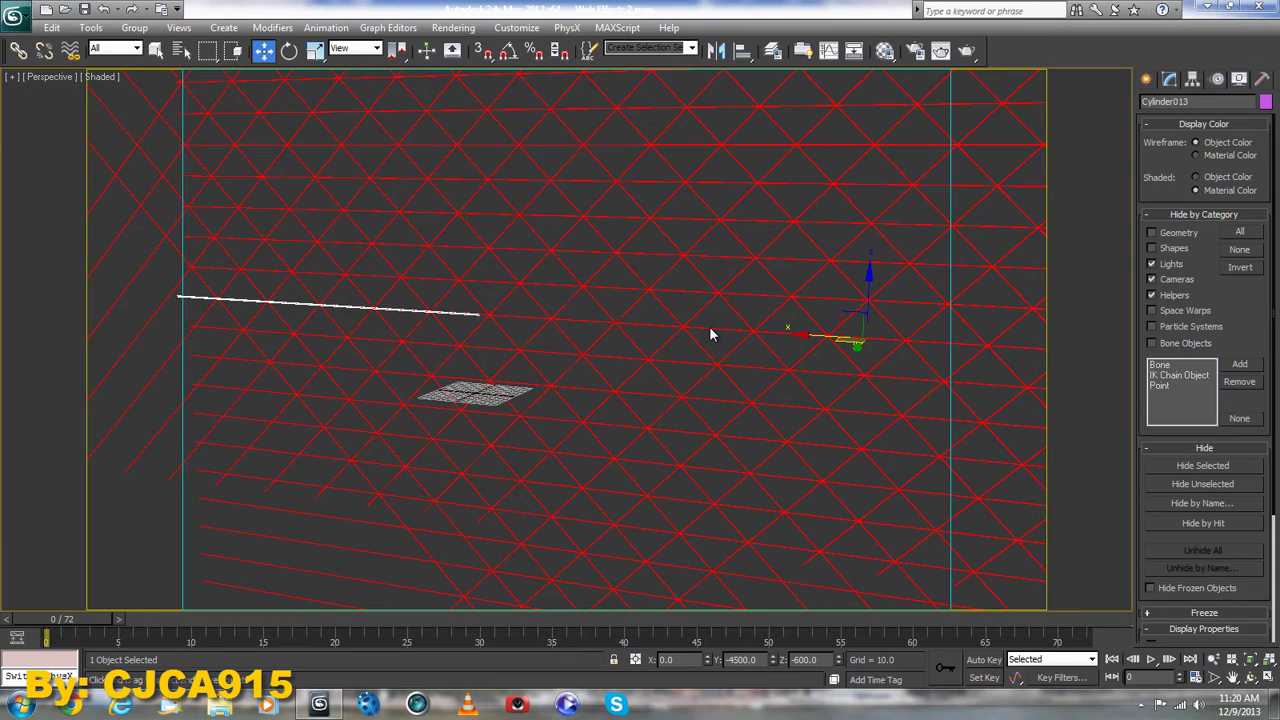
click(728, 292)
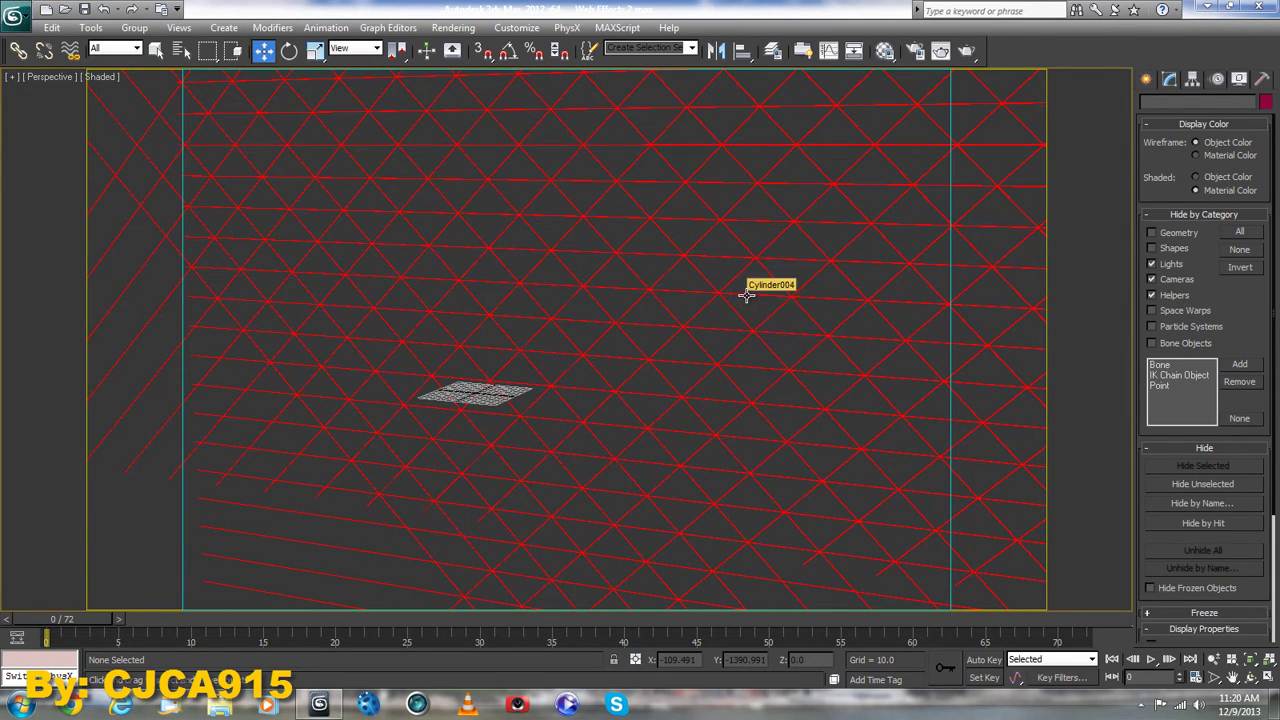
click(746, 295)
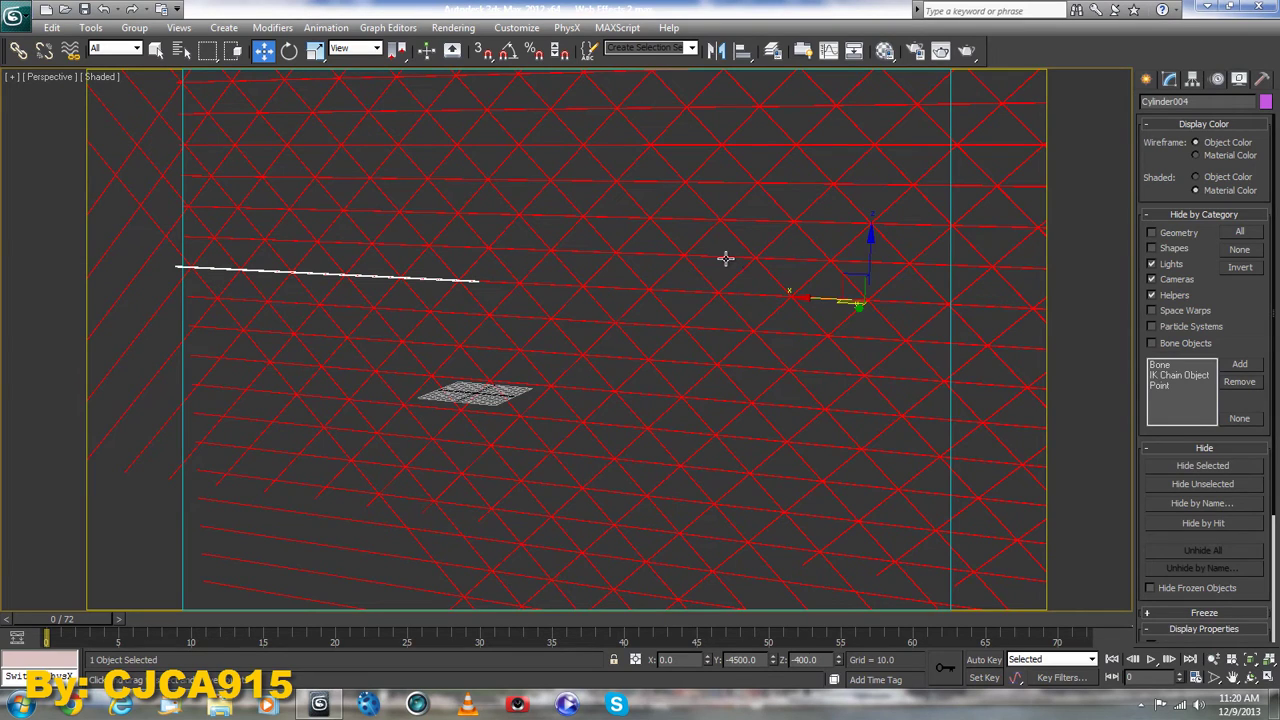
click(726, 257)
click(740, 222)
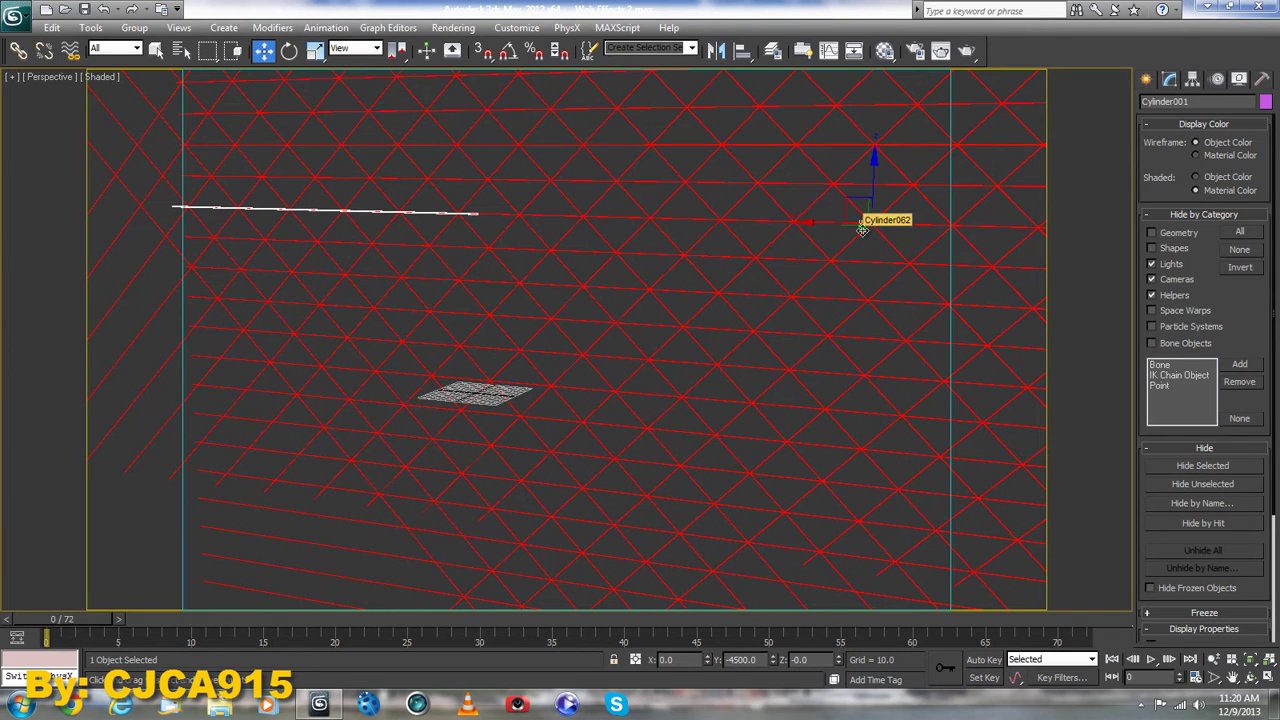
click(804, 260)
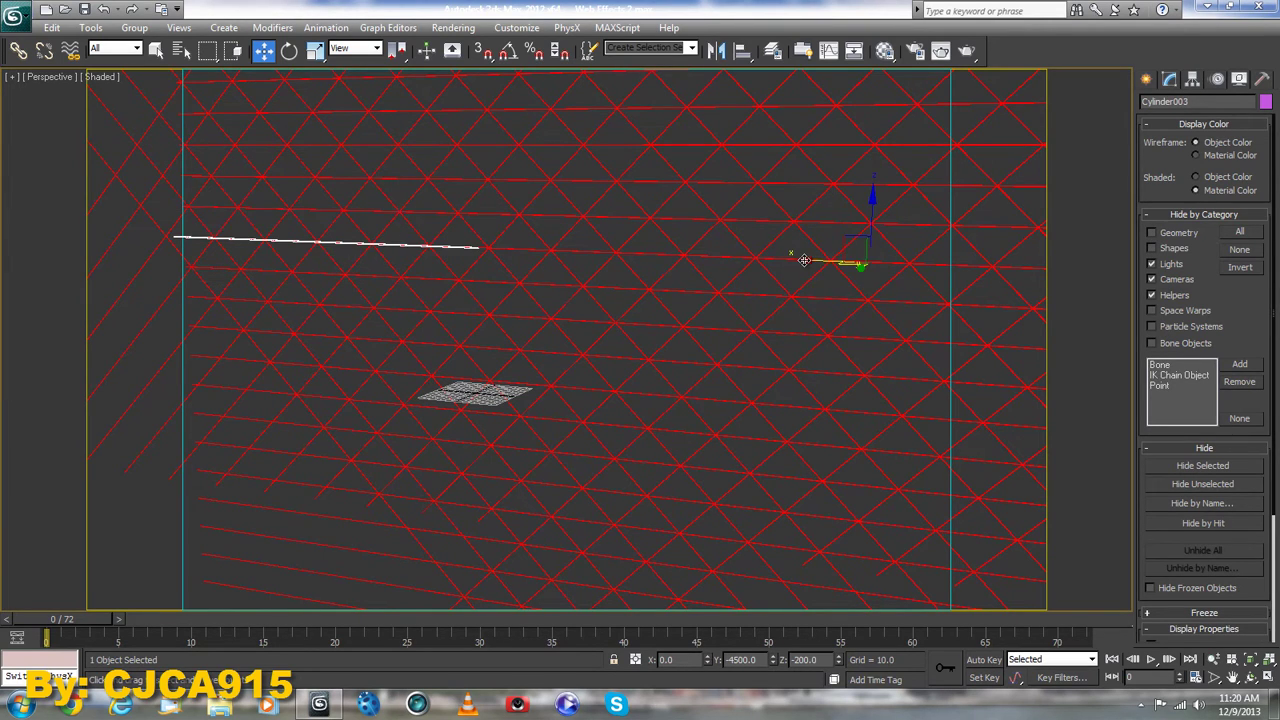
click(866, 186)
middle_drag(621, 324, 531, 551)
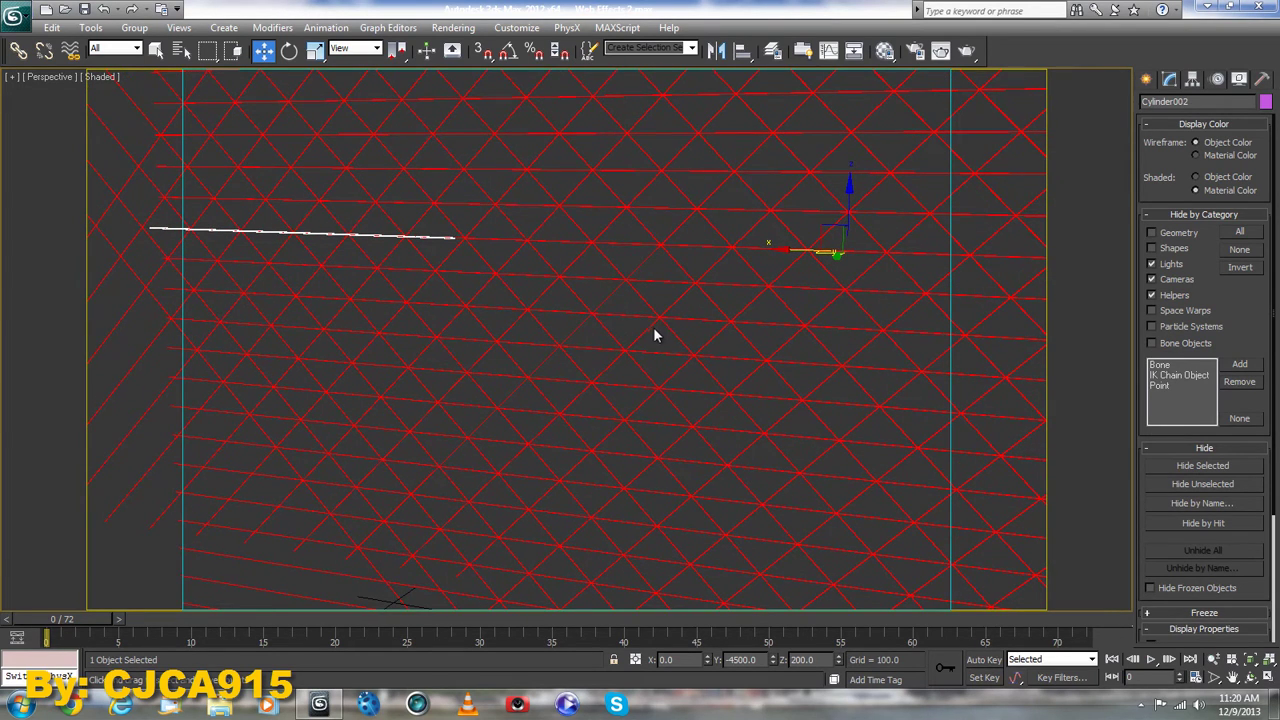
mouse_move(749, 419)
middle_down()
mouse_move(766, 386)
mouse_move(830, 388)
middle_up()
click(809, 275)
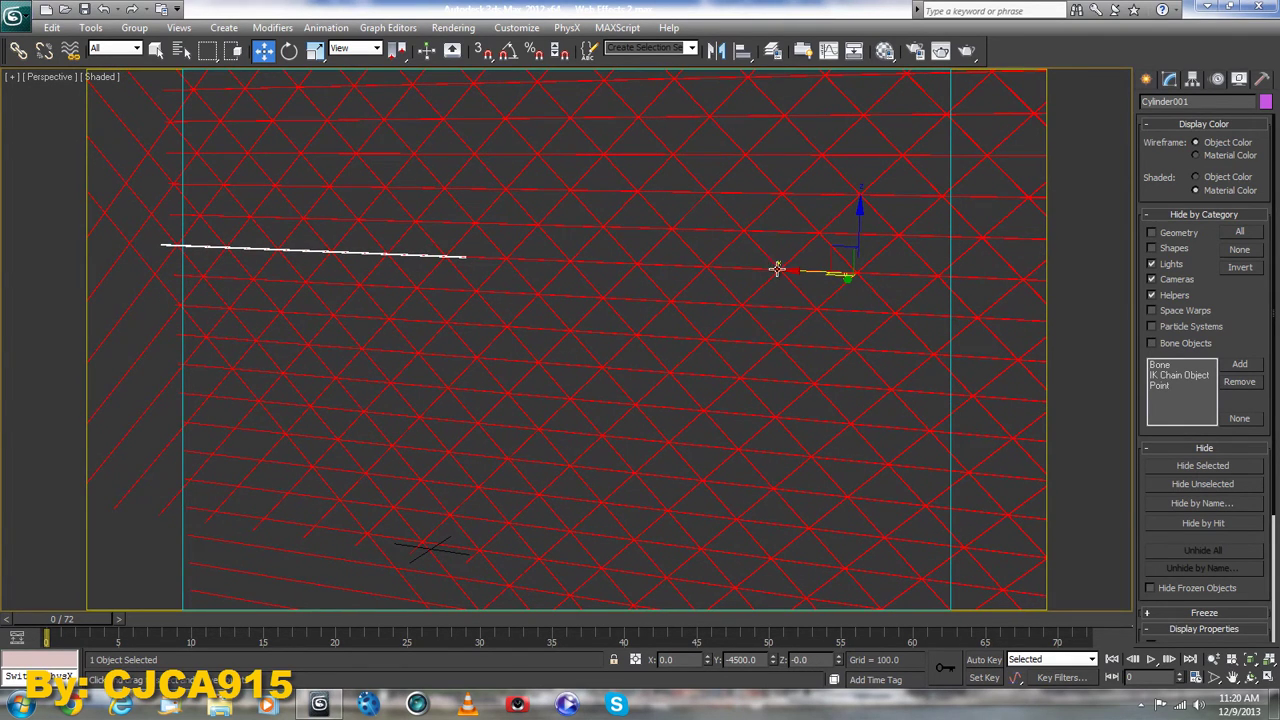
click(766, 260)
mouse_move(780, 284)
middle_down()
mouse_move(817, 397)
mouse_move(797, 399)
middle_up()
scroll(800, 408, down, 3)
scroll(780, 418, down, 3)
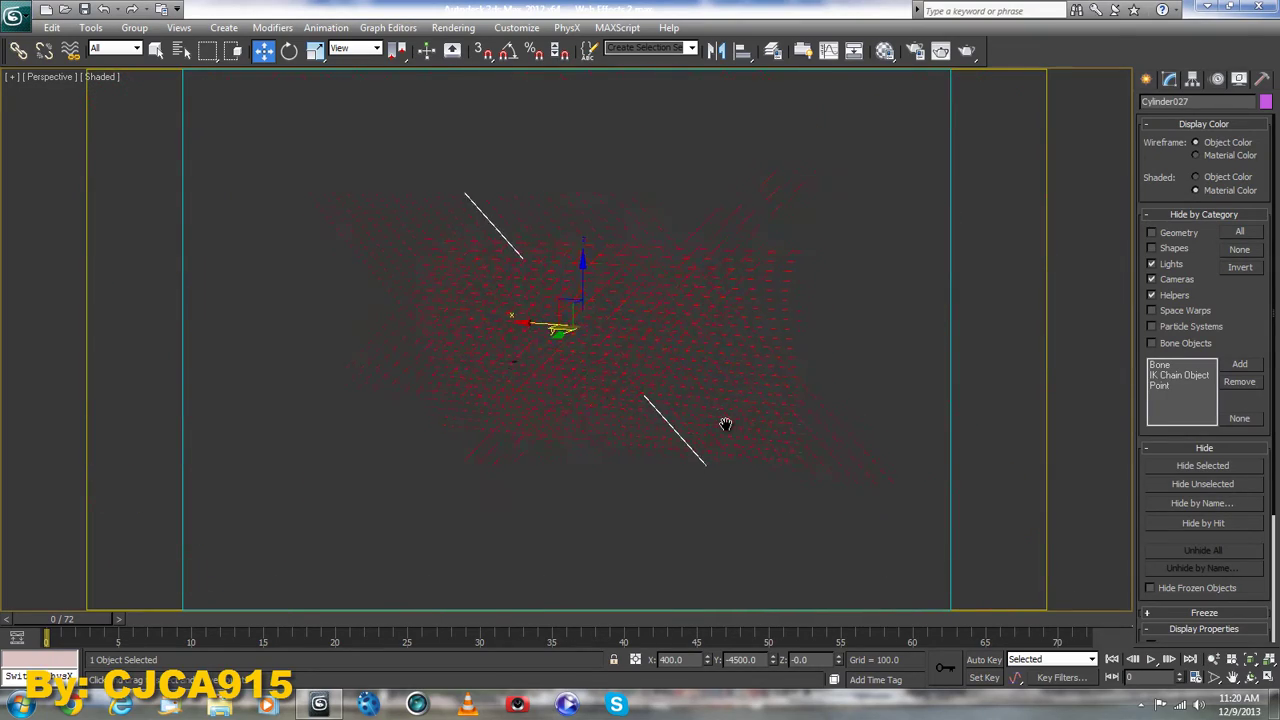
scroll(725, 424, up, 5)
scroll(626, 309, up, 2)
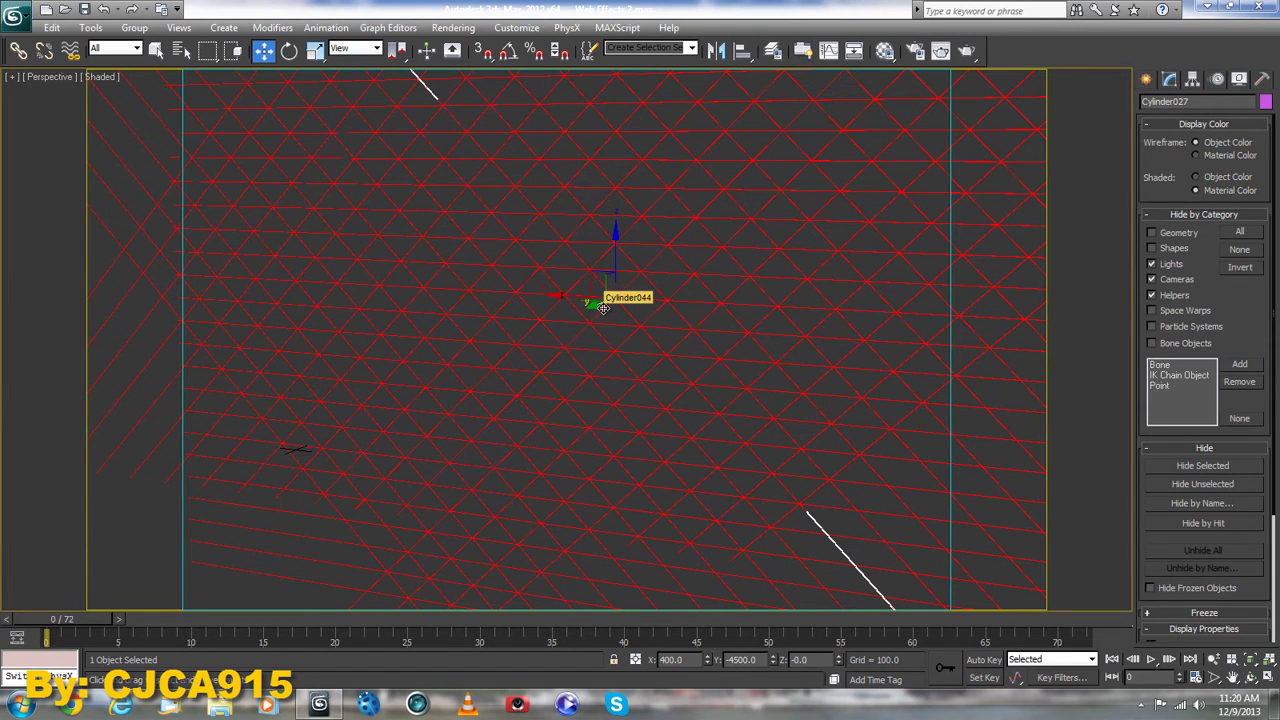
drag(603, 308, 629, 306)
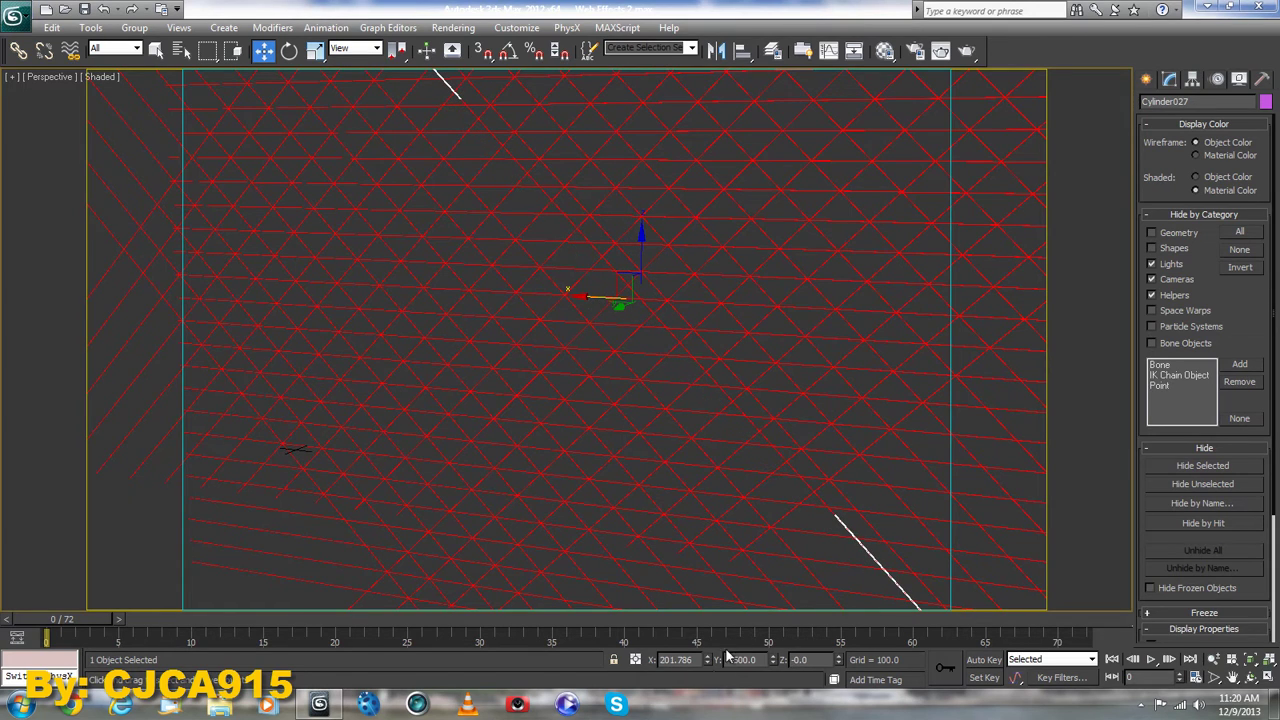
click(104, 10)
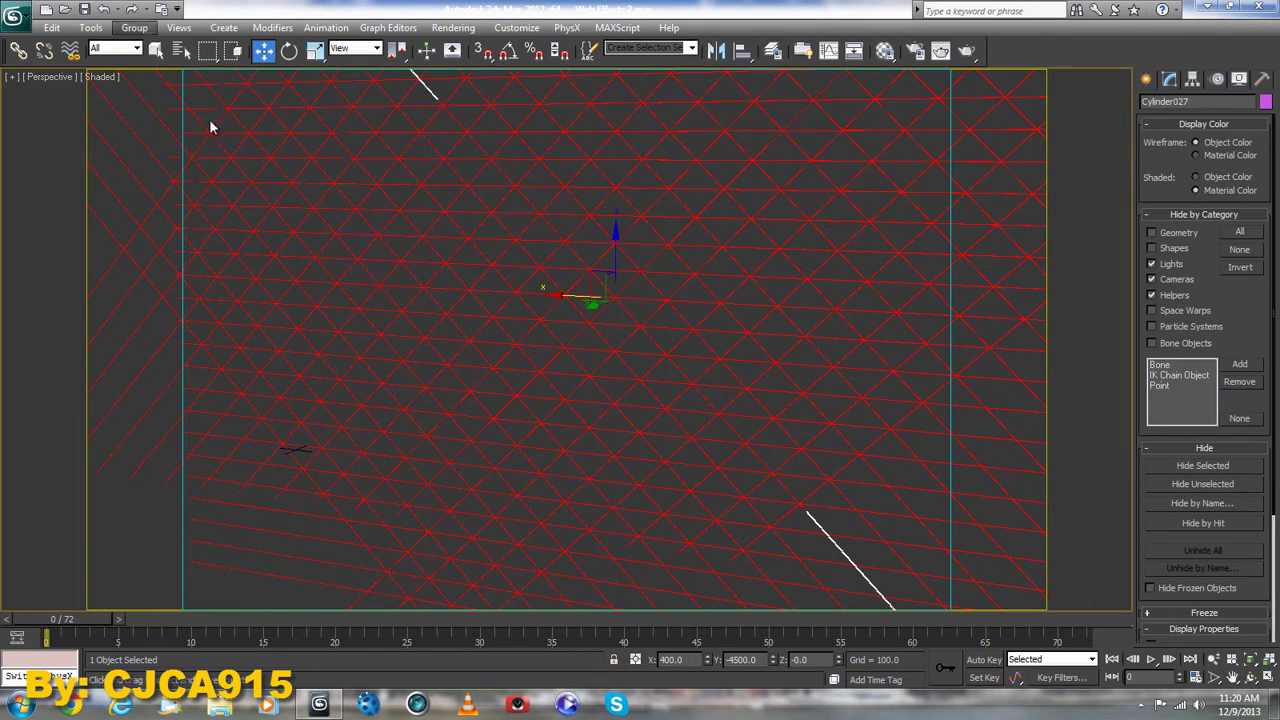
click(655, 288)
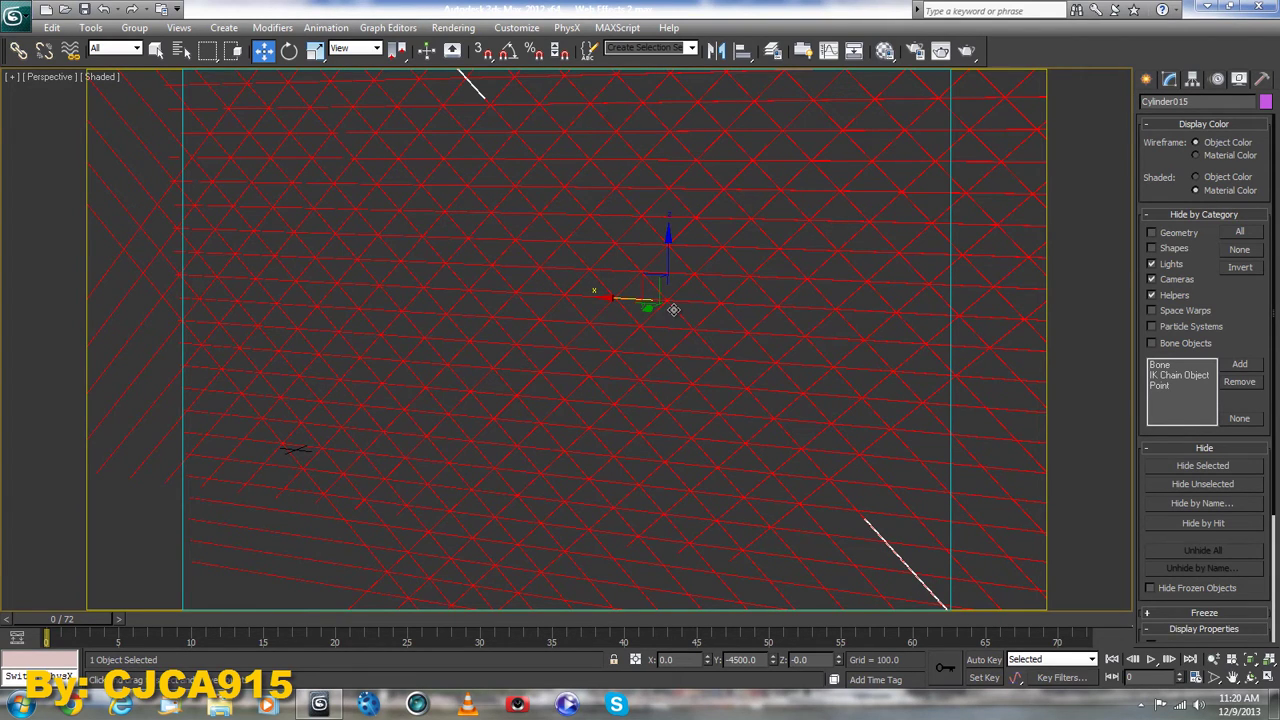
click(627, 316)
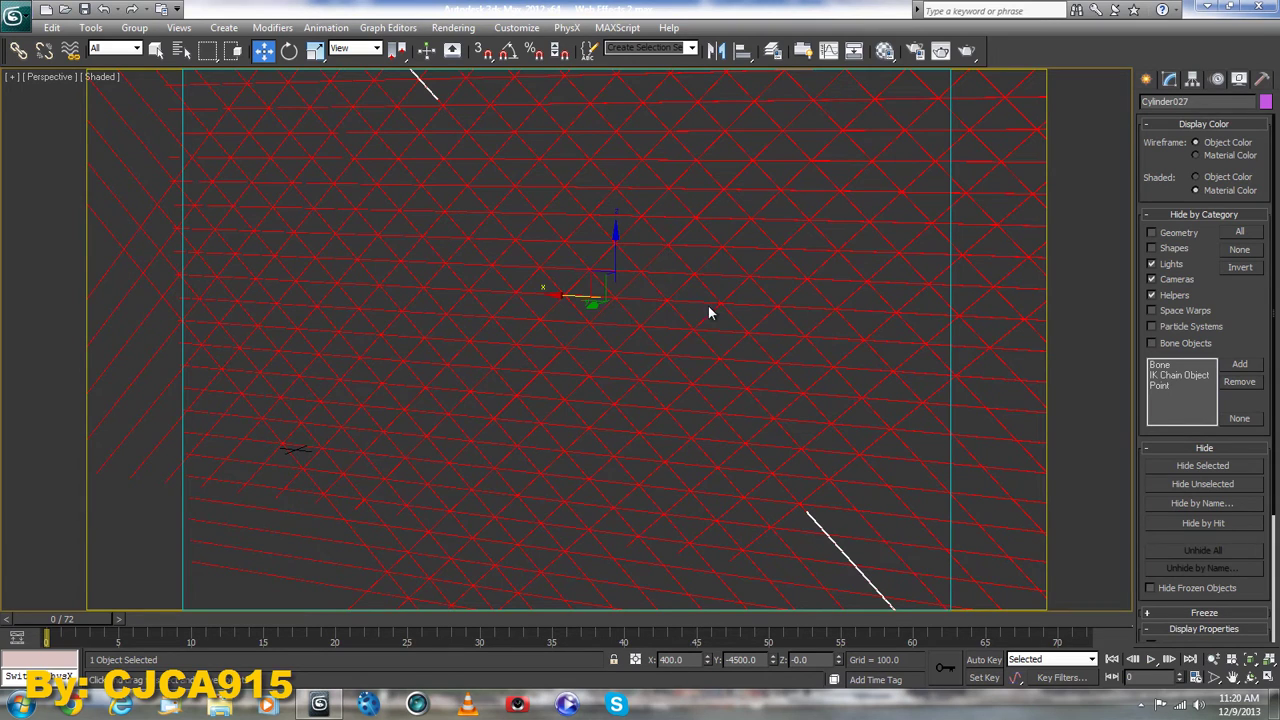
click(732, 316)
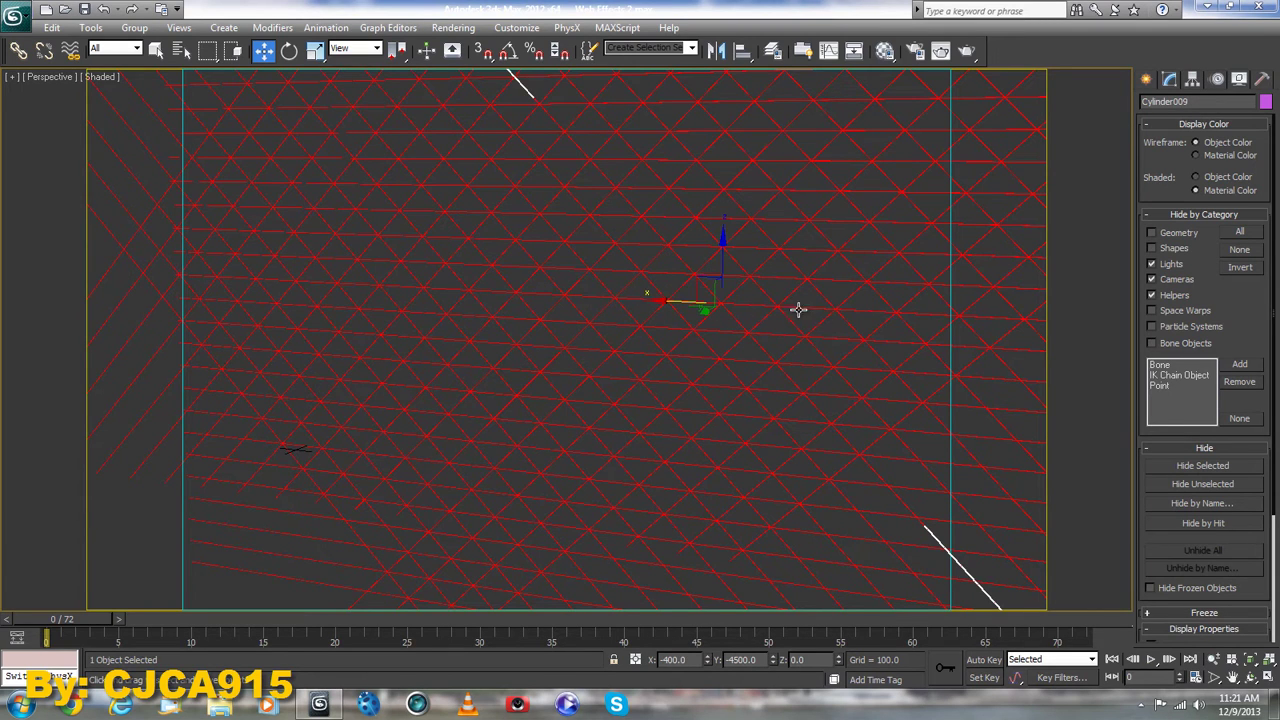
mouse_move(1029, 314)
middle_down()
mouse_move(749, 397)
mouse_move(672, 372)
mouse_move(978, 428)
middle_up()
scroll(831, 463, down, 2)
scroll(857, 471, down, 2)
scroll(857, 471, down, 2)
scroll(866, 477, up, 3)
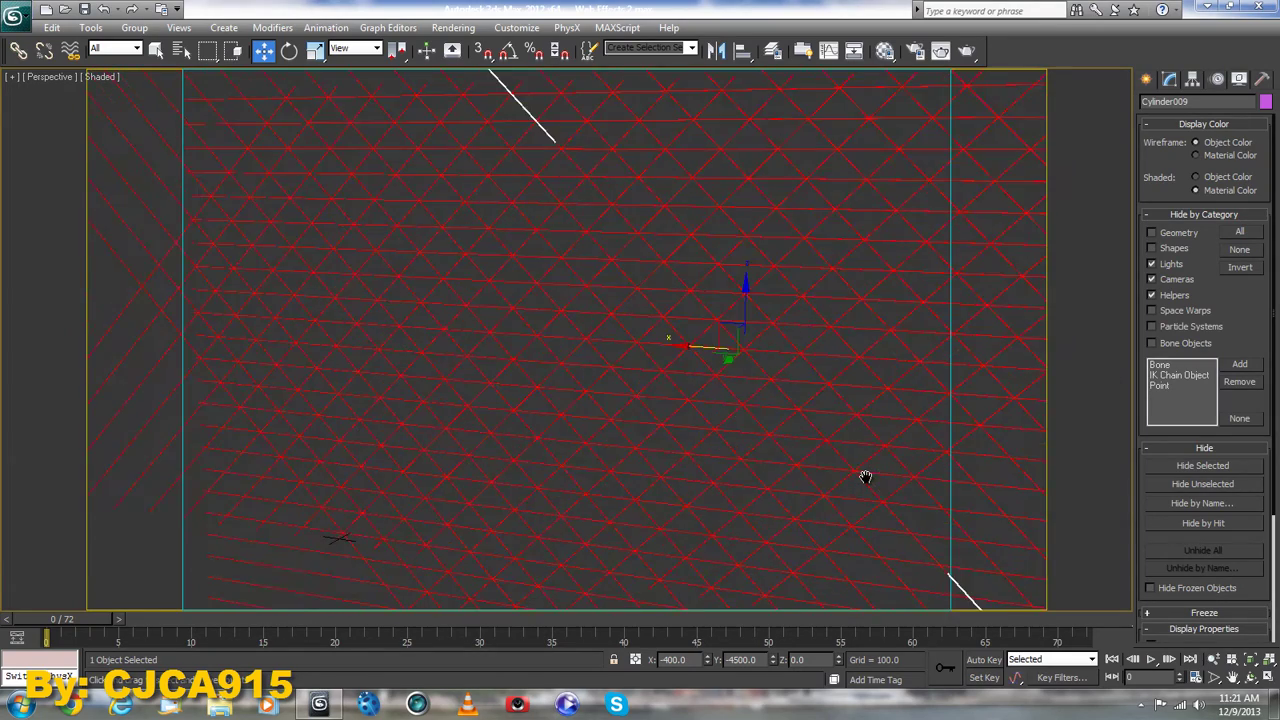
middle_drag(863, 477, 628, 489)
scroll(640, 490, down, 1)
scroll(670, 489, down, 1)
scroll(656, 502, down, 1)
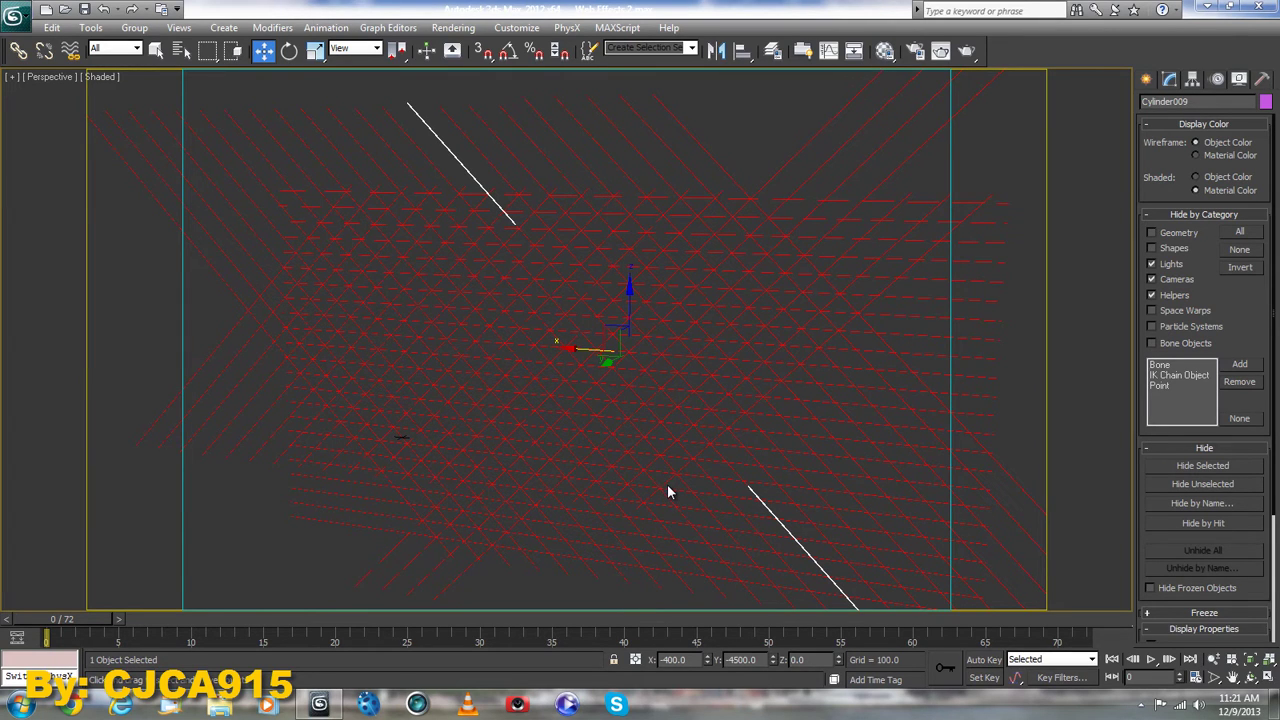
scroll(700, 500, up, 1)
scroll(703, 507, up, 2)
click(1250, 677)
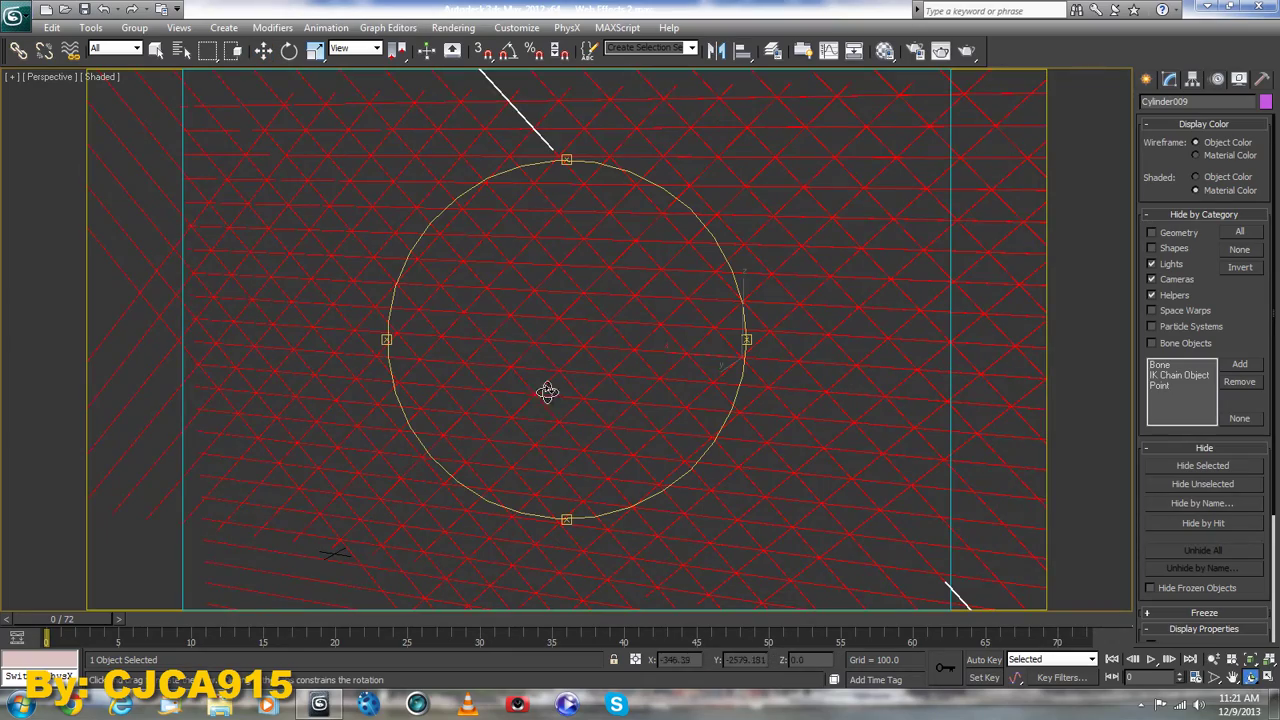
mouse_move(517, 383)
mouse_down()
mouse_move(617, 389)
mouse_move(691, 437)
mouse_move(497, 412)
mouse_up()
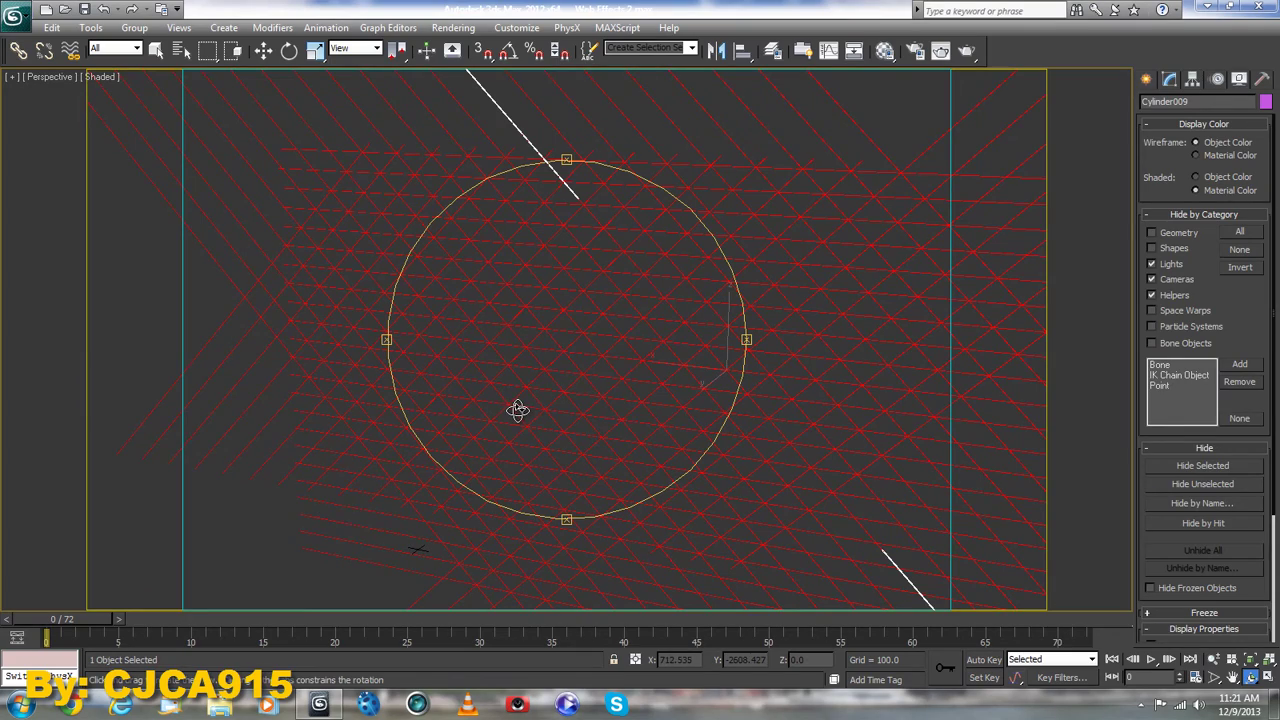
mouse_move(700, 394)
mouse_down()
mouse_move(571, 423)
mouse_move(537, 409)
mouse_move(637, 399)
mouse_move(534, 397)
mouse_move(706, 403)
mouse_move(531, 403)
mouse_move(640, 420)
mouse_move(500, 429)
mouse_up()
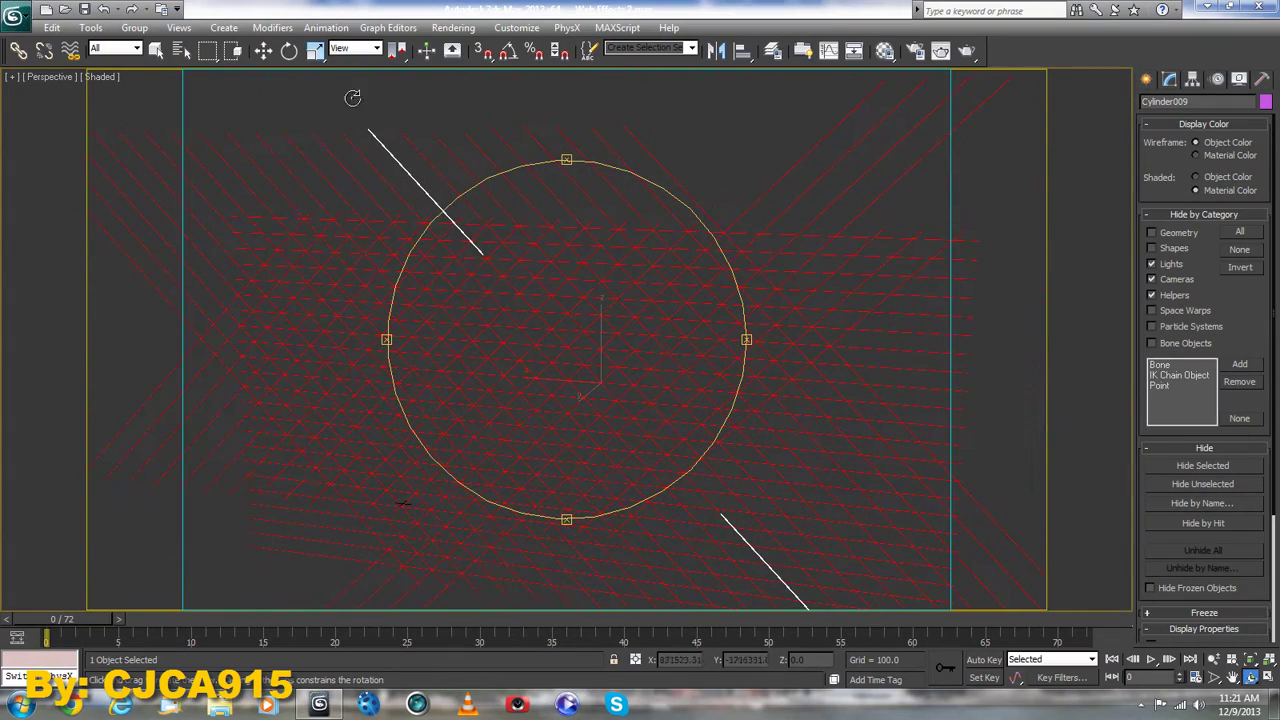
click(262, 52)
click(1146, 79)
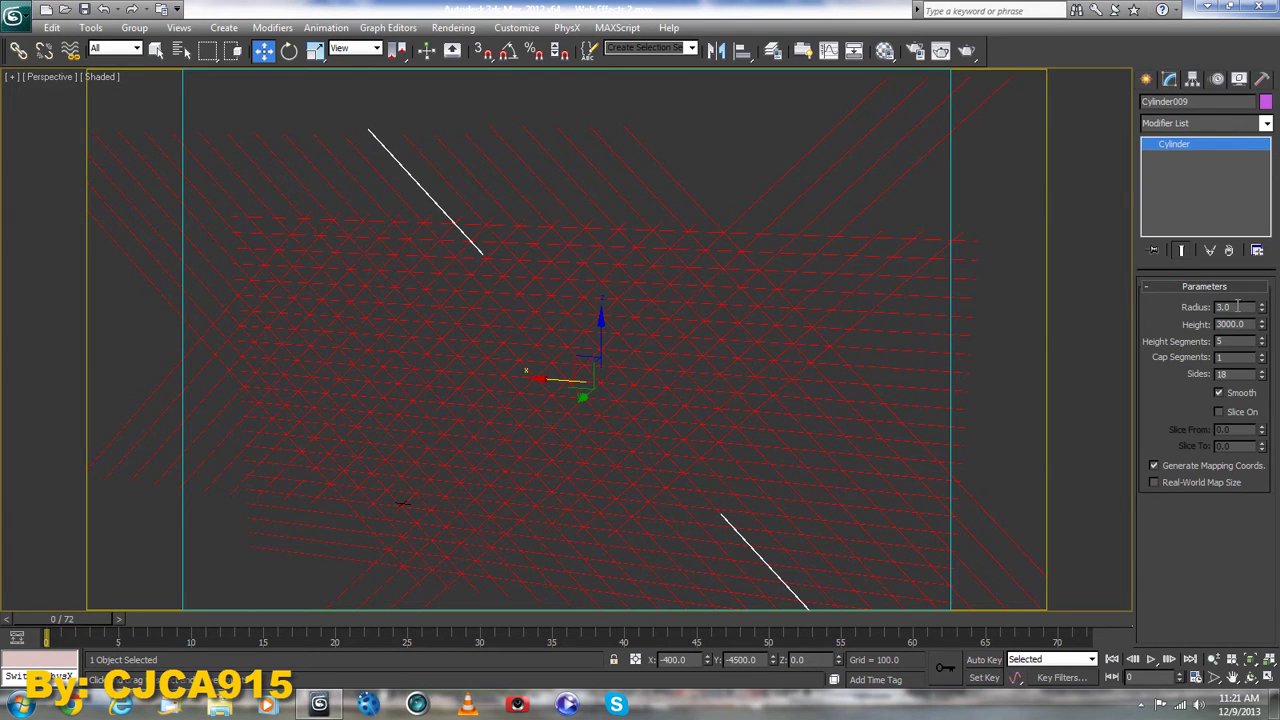
middle_drag(523, 317, 471, 209)
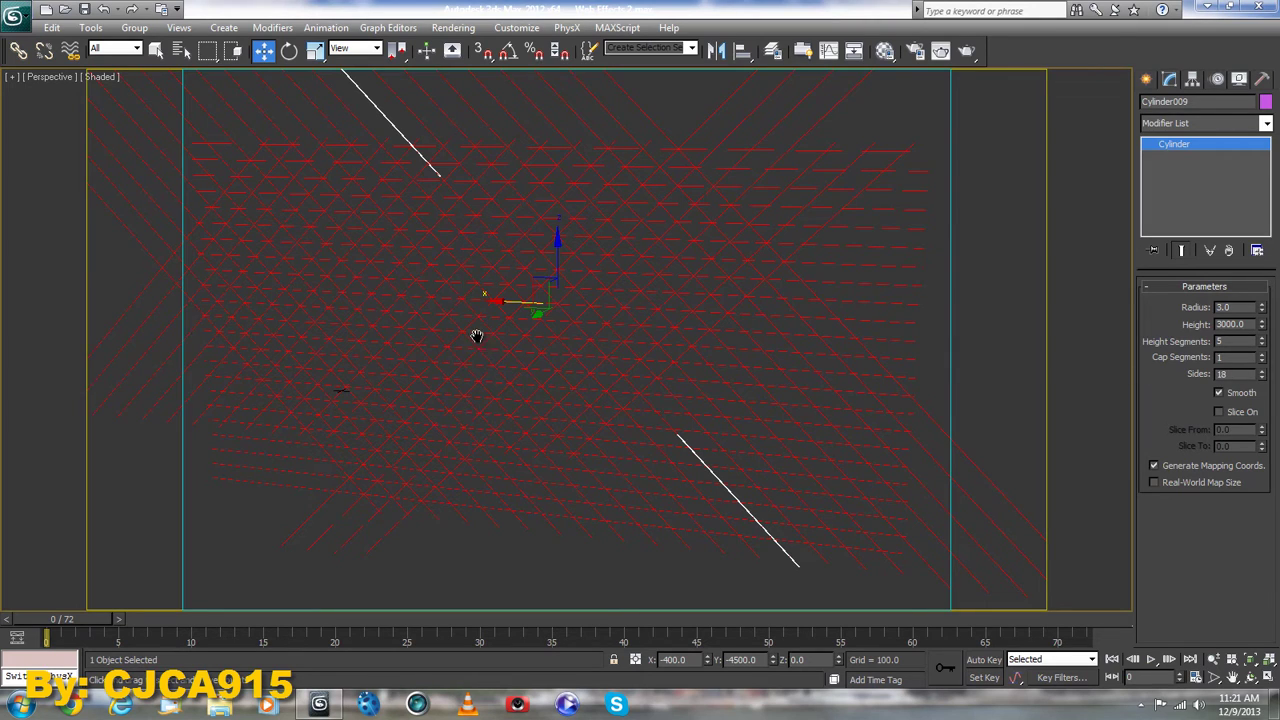
middle_drag(480, 342, 706, 491)
scroll(706, 491, up, 2)
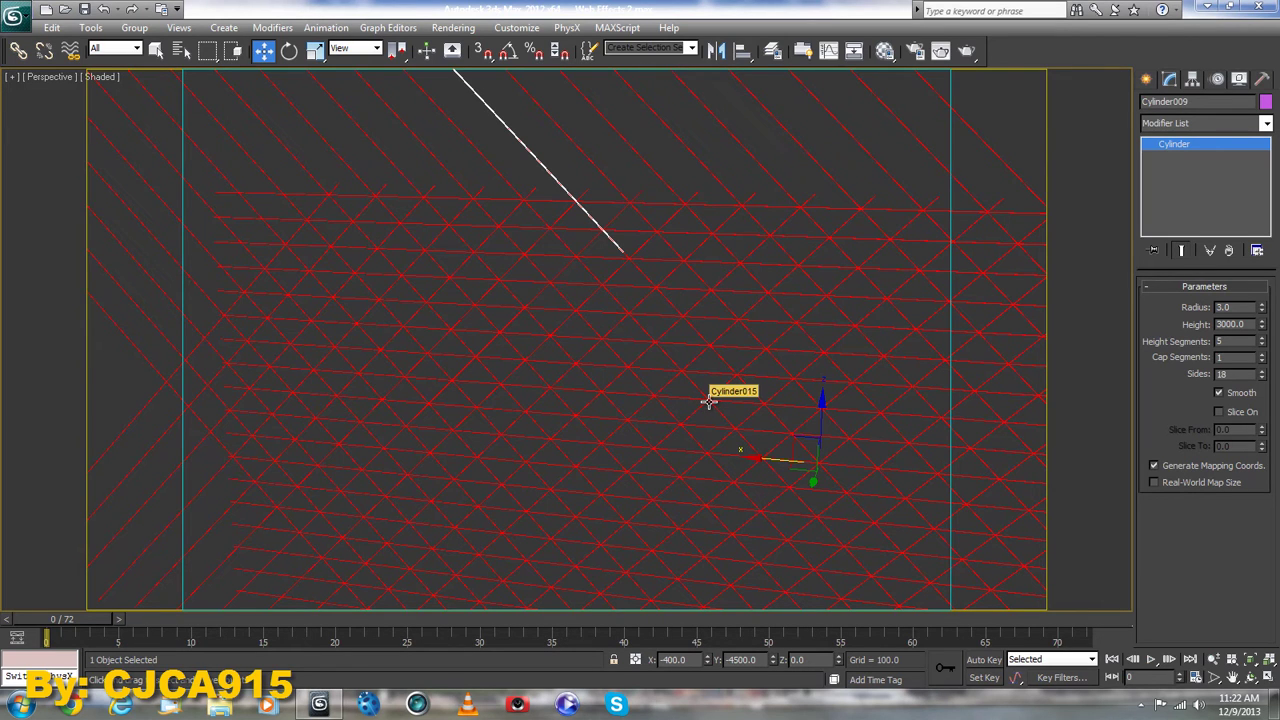
middle_drag(637, 394, 815, 443)
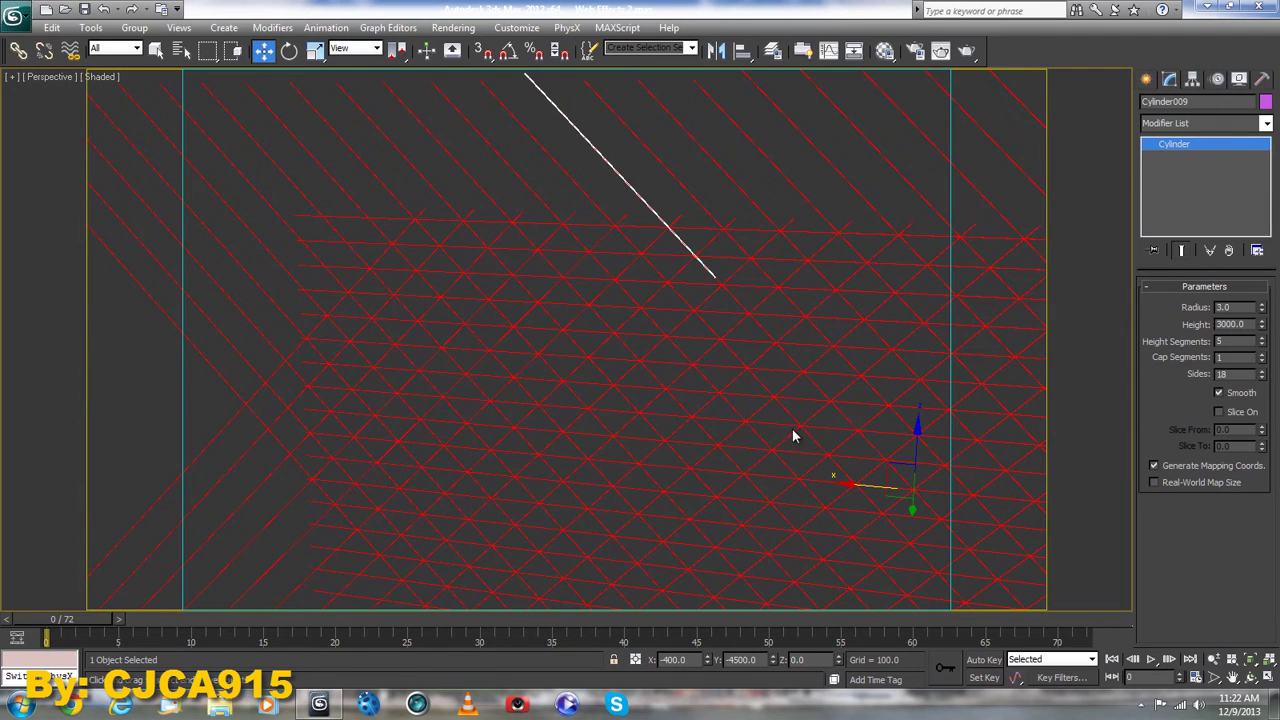
middle_drag(794, 434, 937, 471)
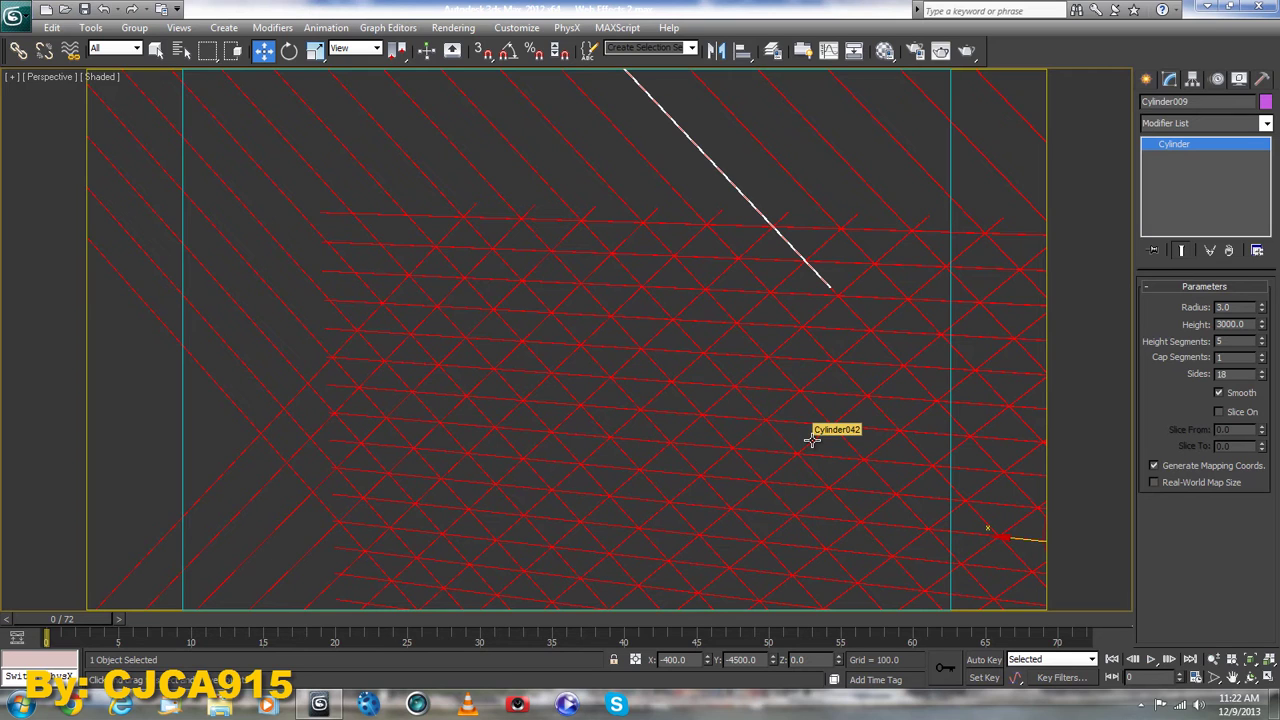
middle_drag(740, 449, 457, 431)
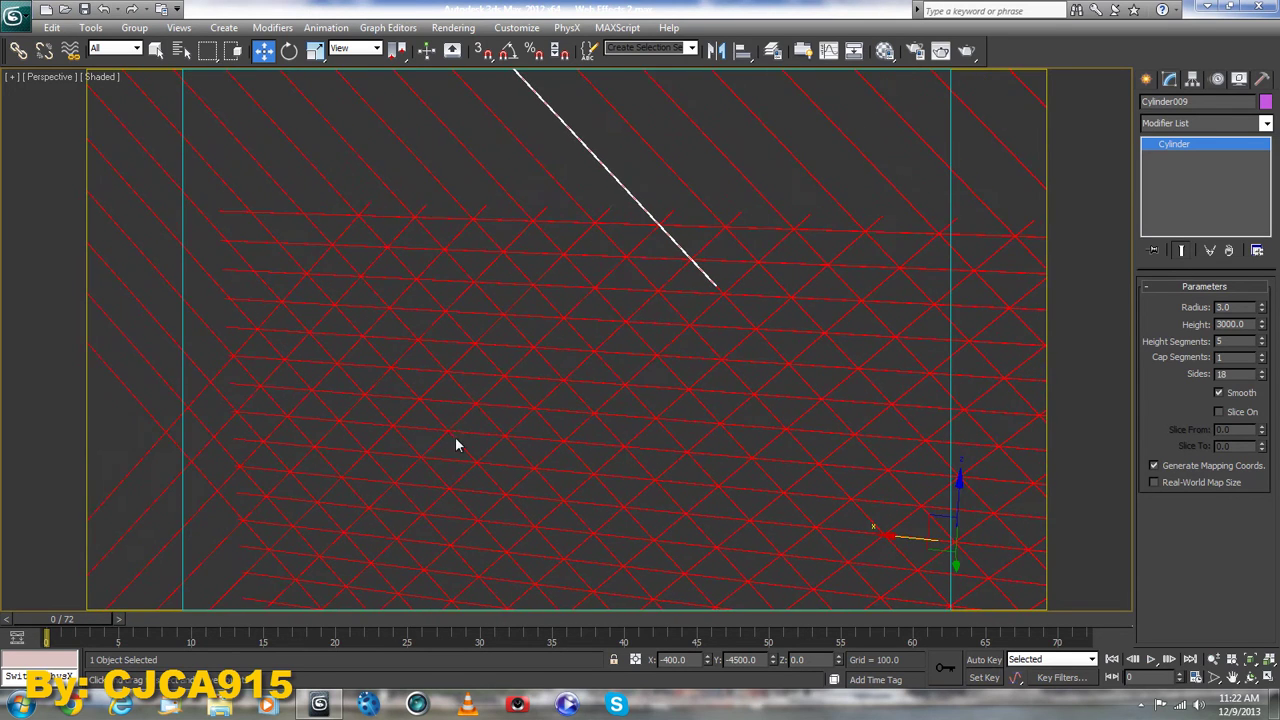
scroll(589, 365, down, 2)
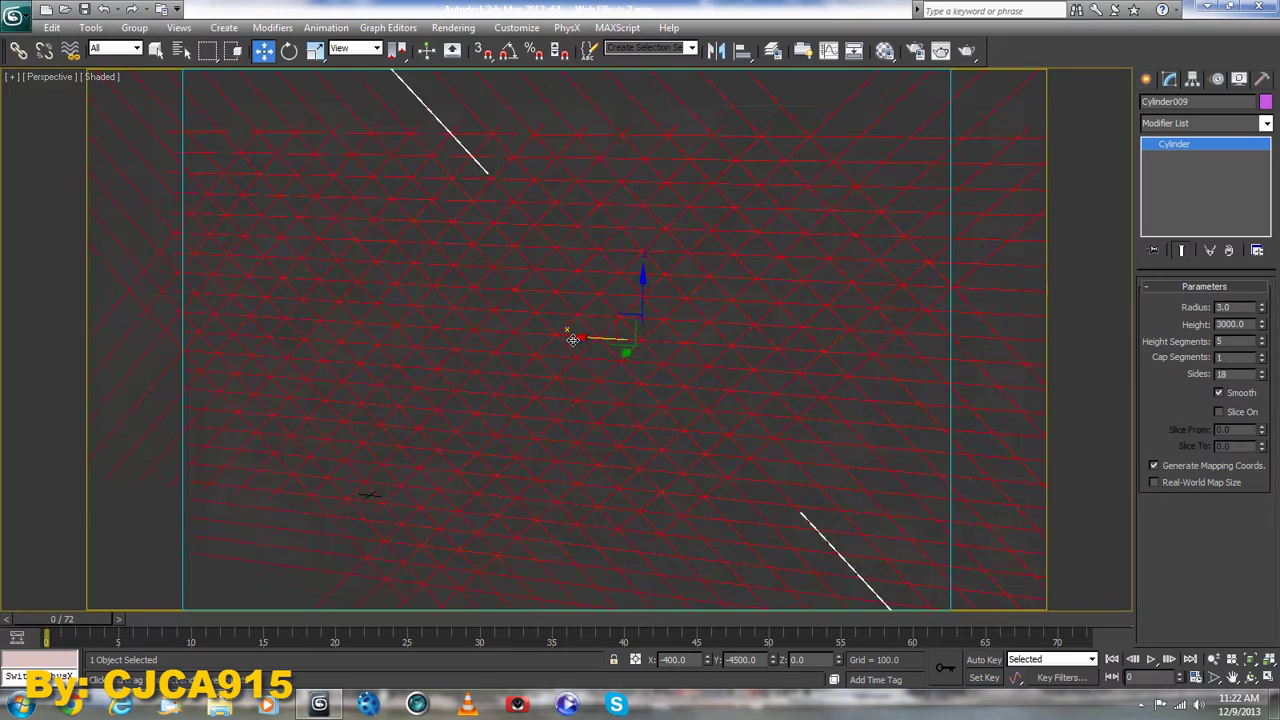
middle_drag(589, 365, 574, 132)
Step: Open Rendering > Effects and select the final Glow effect
click(453, 27)
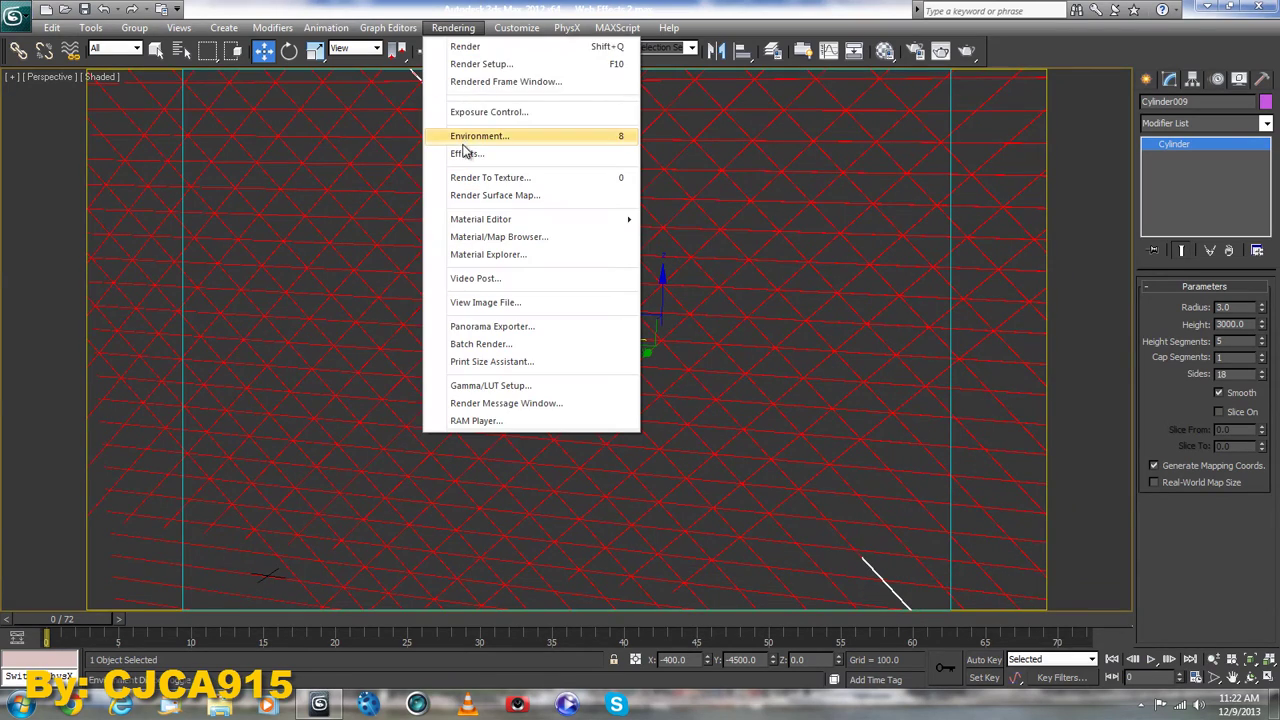
click(465, 153)
drag(814, 72, 952, 62)
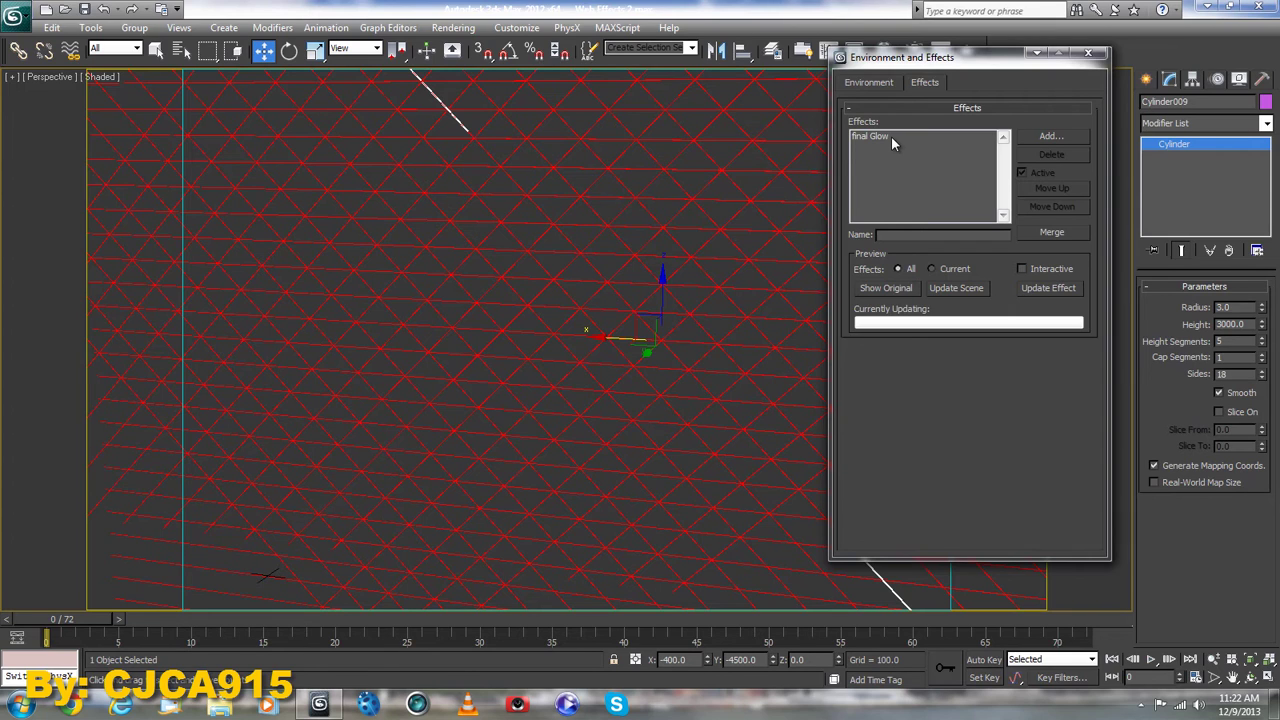
click(891, 136)
Step: Tick Static Pos in the Glow effect's Electric Fractal Fury rollout
drag(1105, 318, 1107, 400)
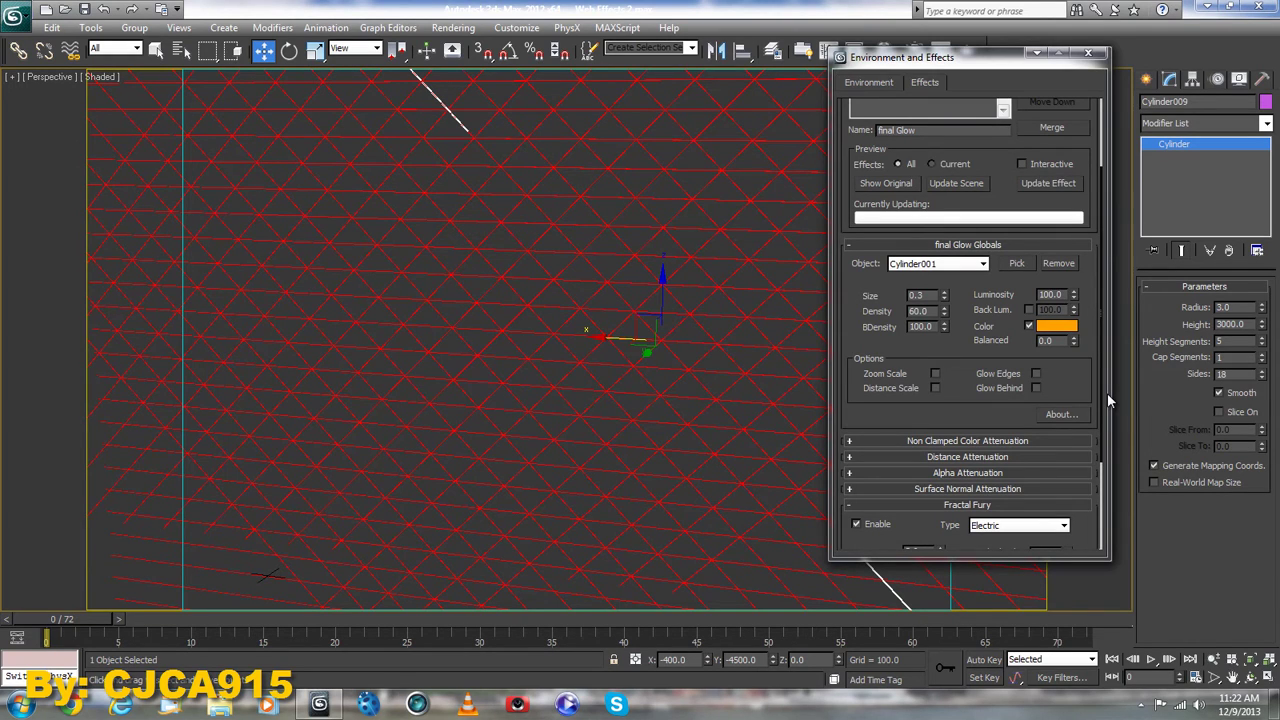
scroll(921, 275, down, 1)
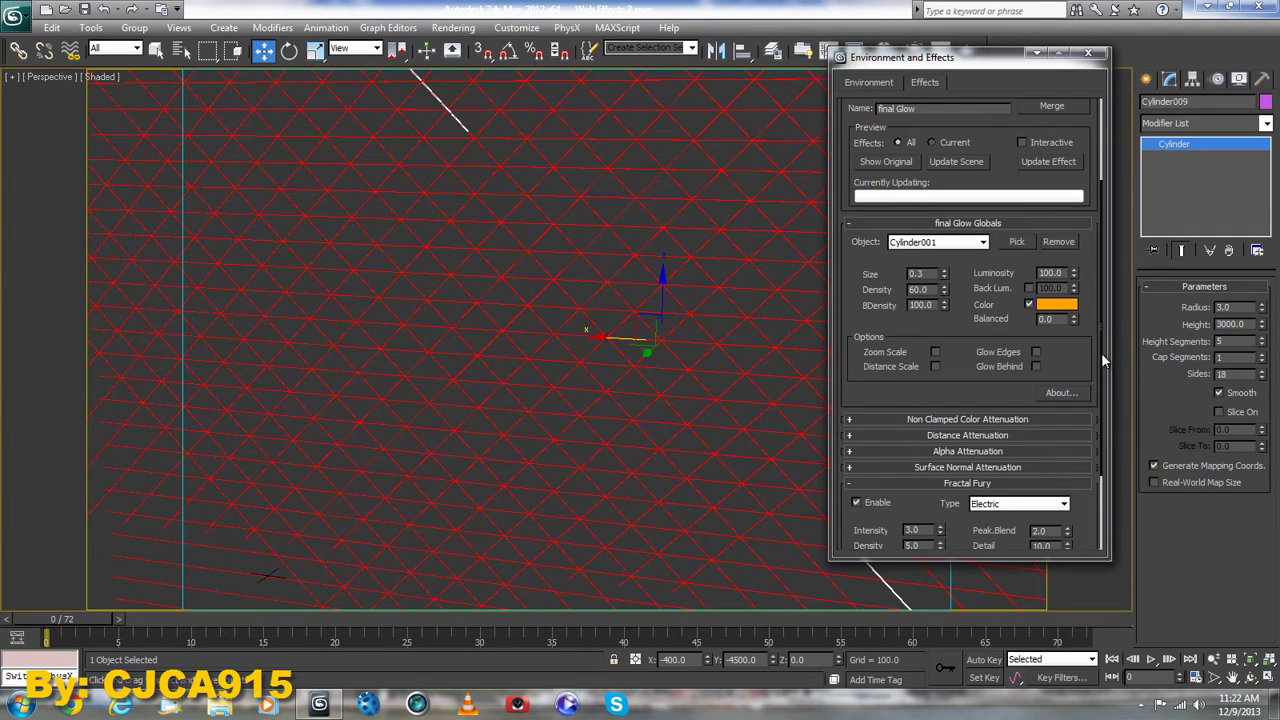
scroll(1101, 352, down, 3)
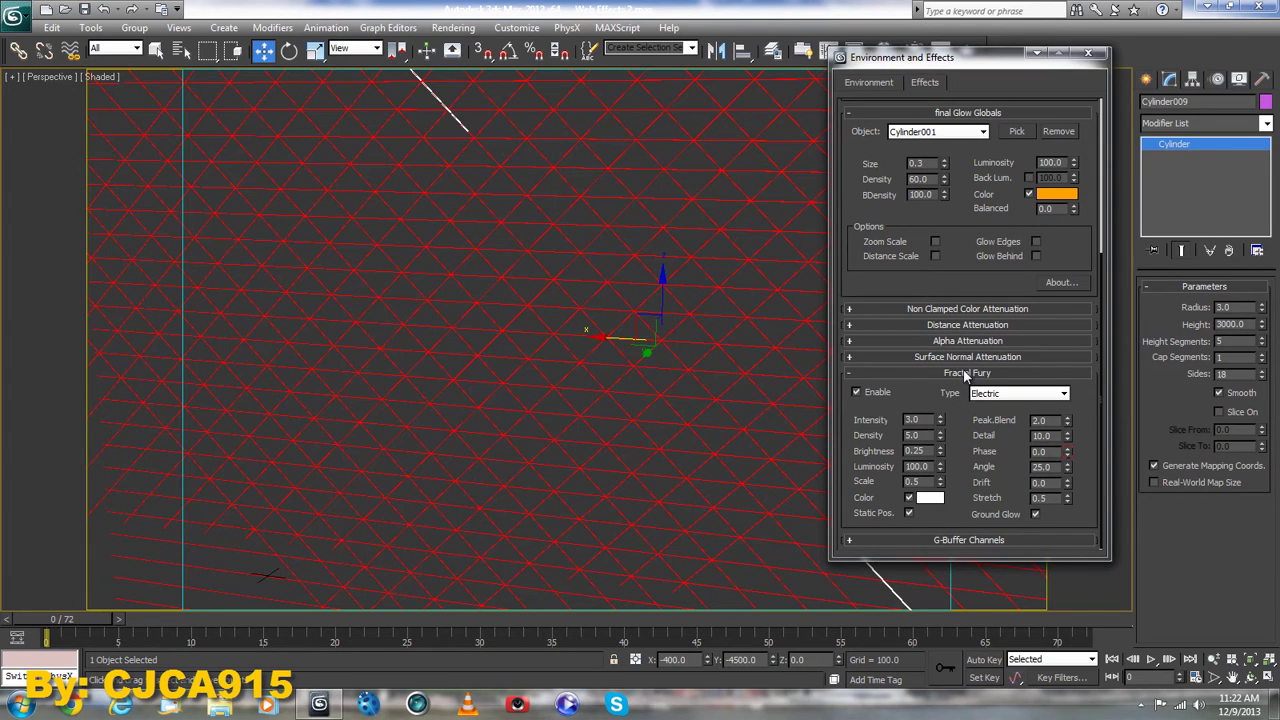
click(909, 513)
scroll(1100, 300, up, 5)
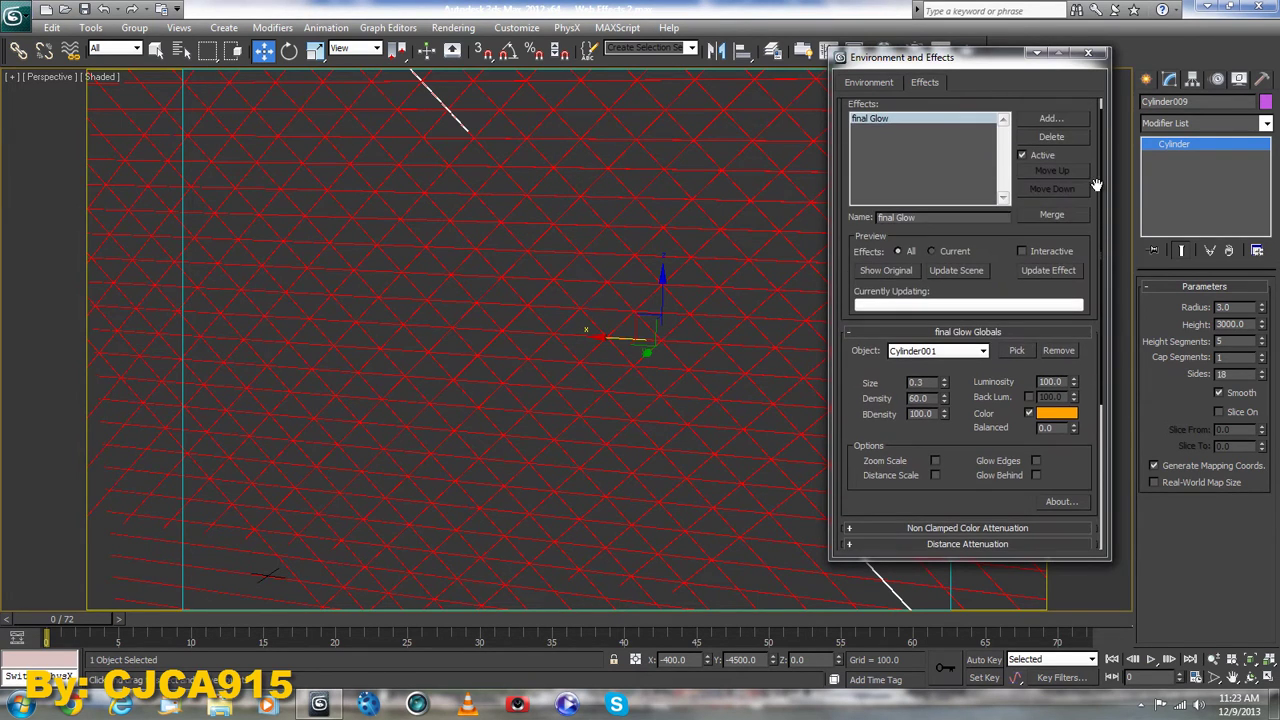
Step: Turn off Save File in Render Setup (F10)
click(453, 27)
key(Escape)
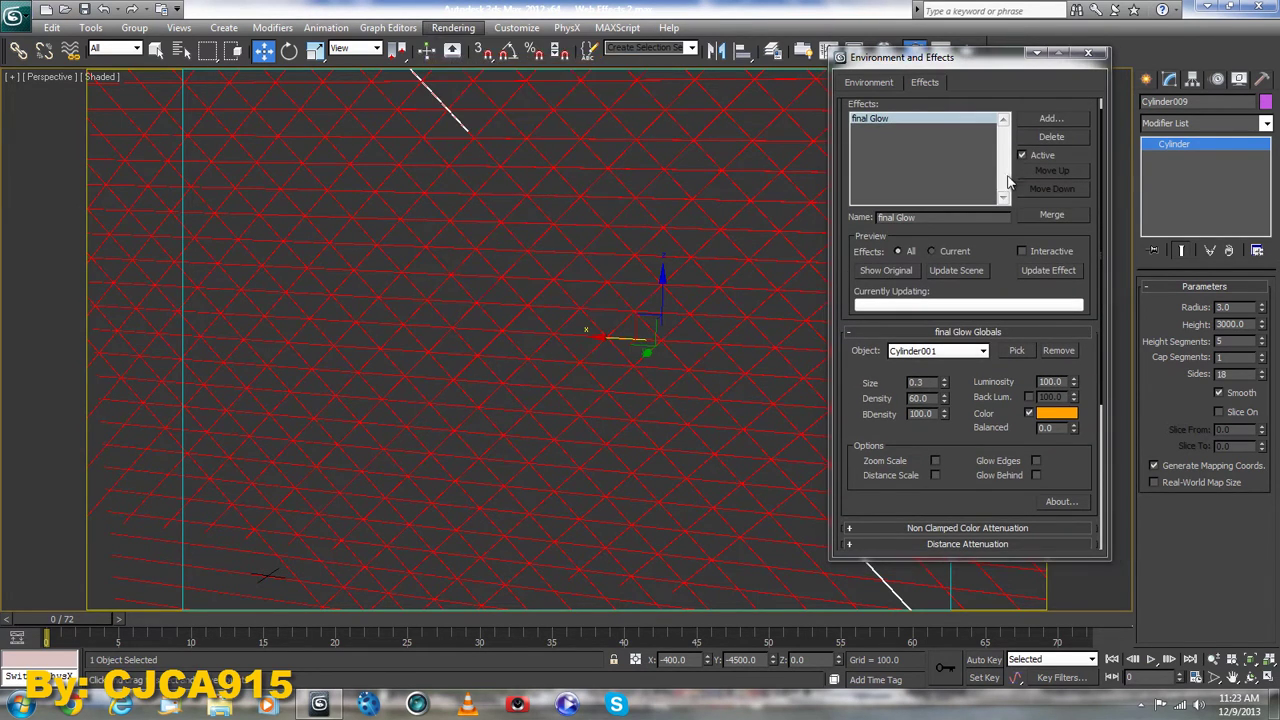
key(F10)
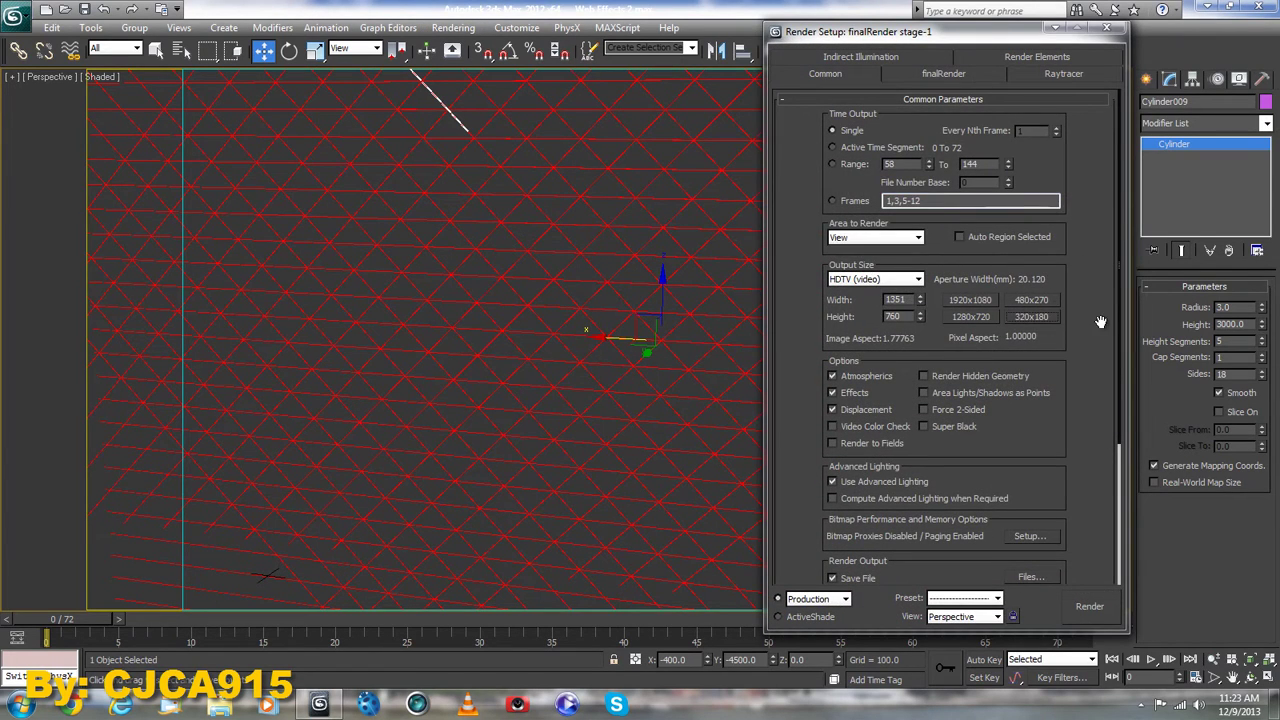
scroll(1100, 321, down, 3)
click(866, 402)
scroll(1085, 222, up, 3)
scroll(1085, 222, up, 2)
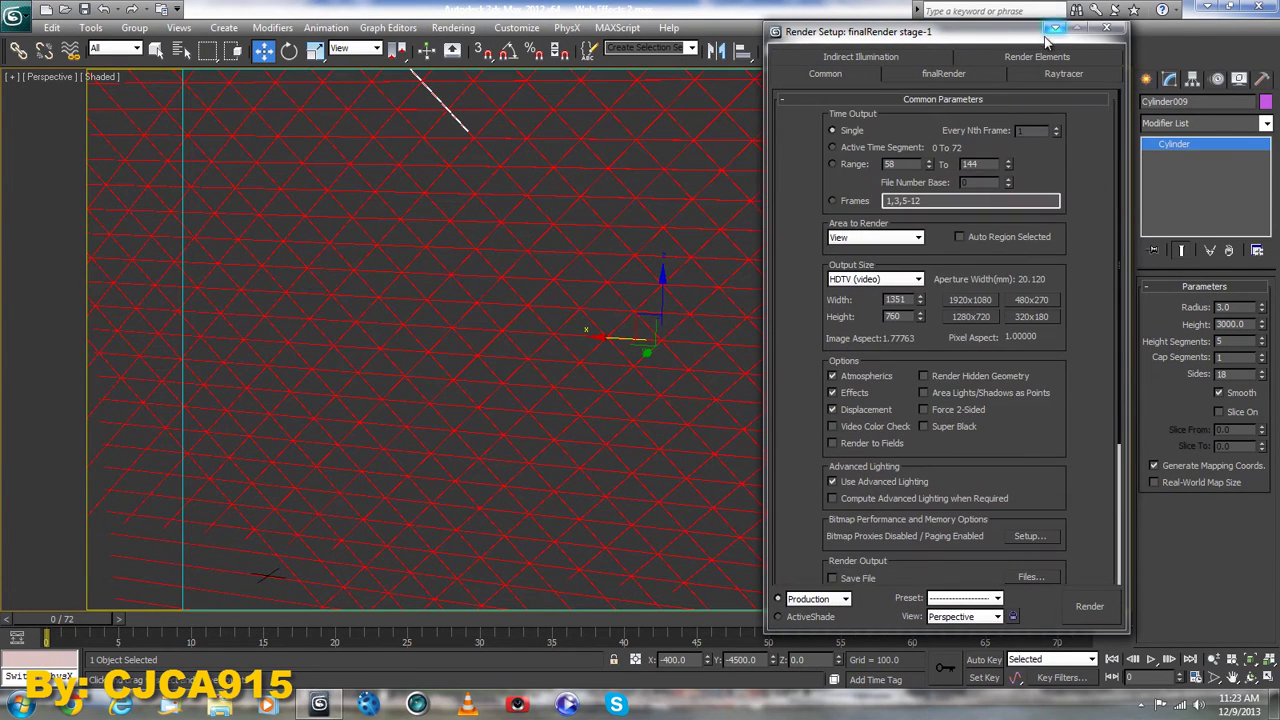
click(1045, 56)
click(1052, 30)
Step: Render the perspective view and place Environment and Effects beside the render window
click(1047, 266)
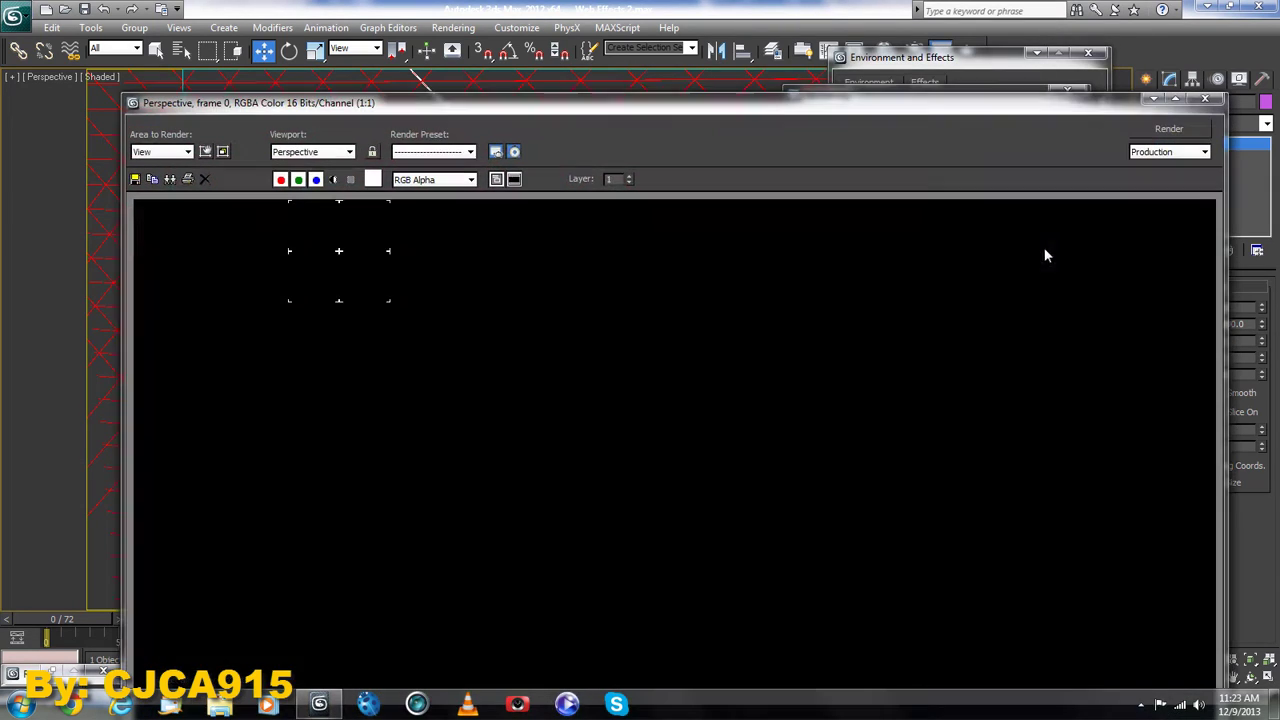
drag(790, 110, 705, 29)
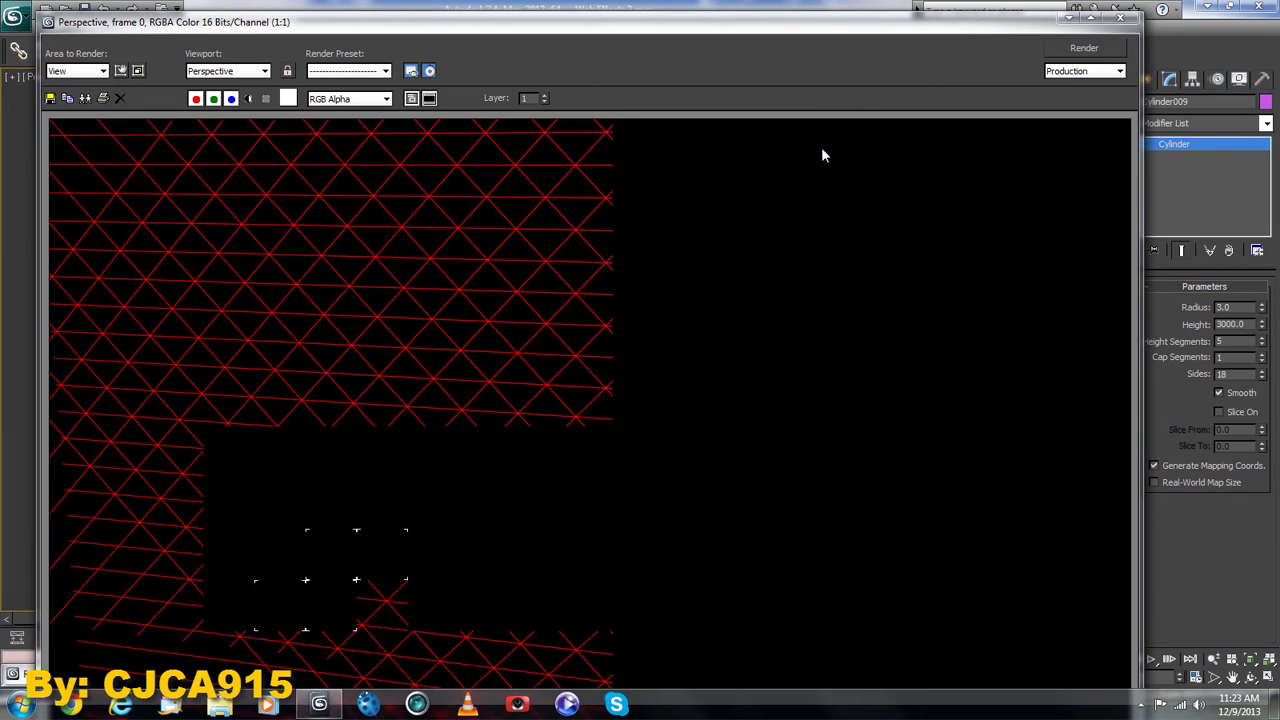
drag(1010, 20, 953, 17)
key(8)
drag(925, 63, 1085, 67)
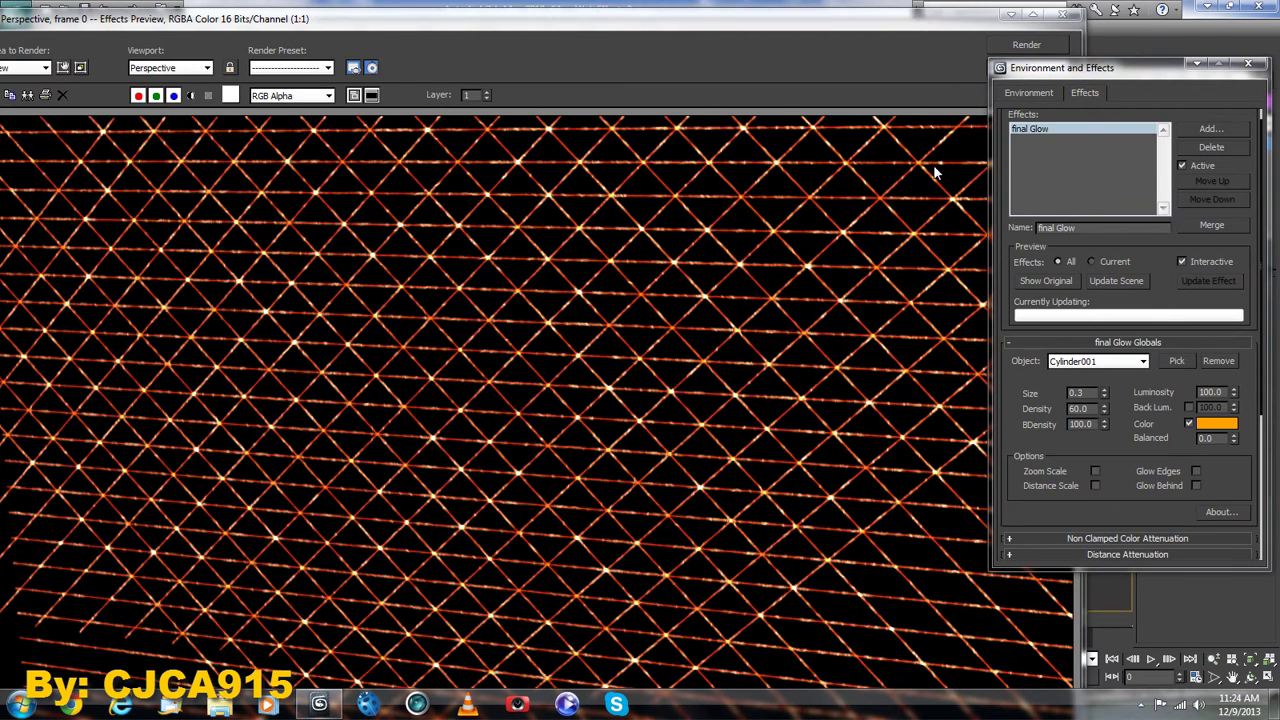
Step: Toggle the glow render between alpha channel and colour, then bring the effects dialog forward
click(783, 243)
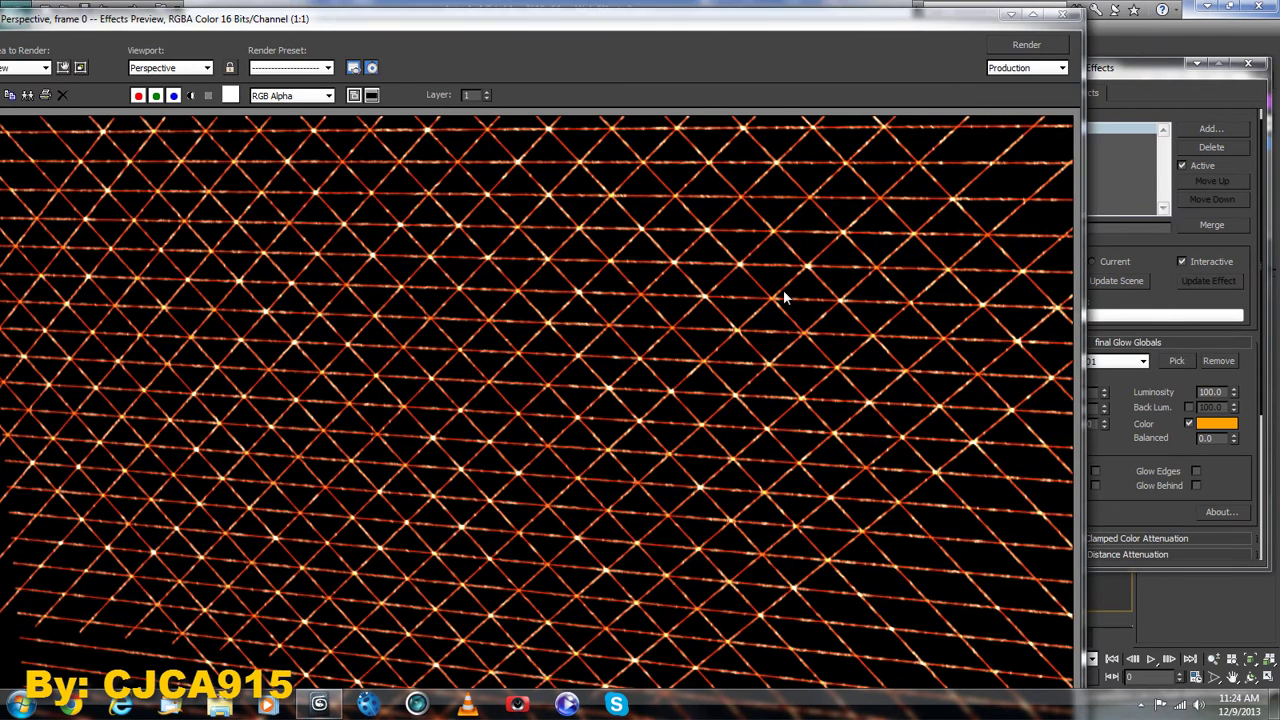
mouse_move(623, 23)
mouse_down()
mouse_move(640, 6)
mouse_move(610, 56)
mouse_up()
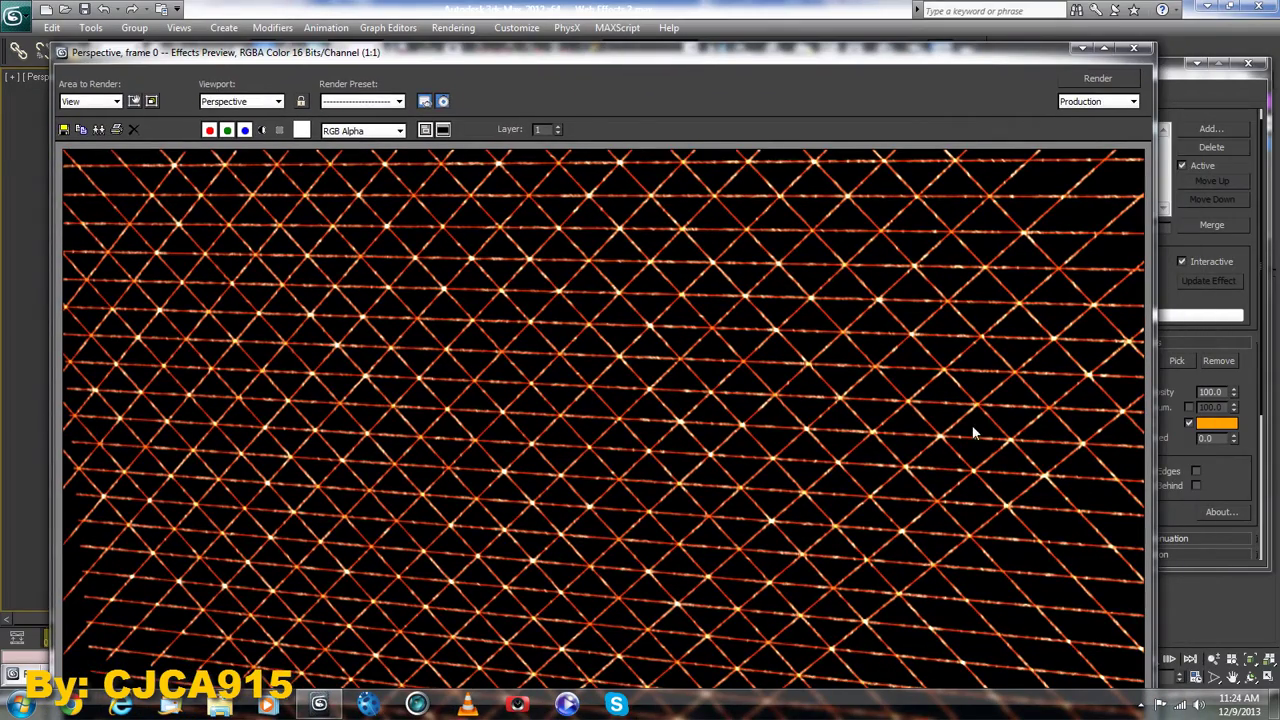
click(263, 131)
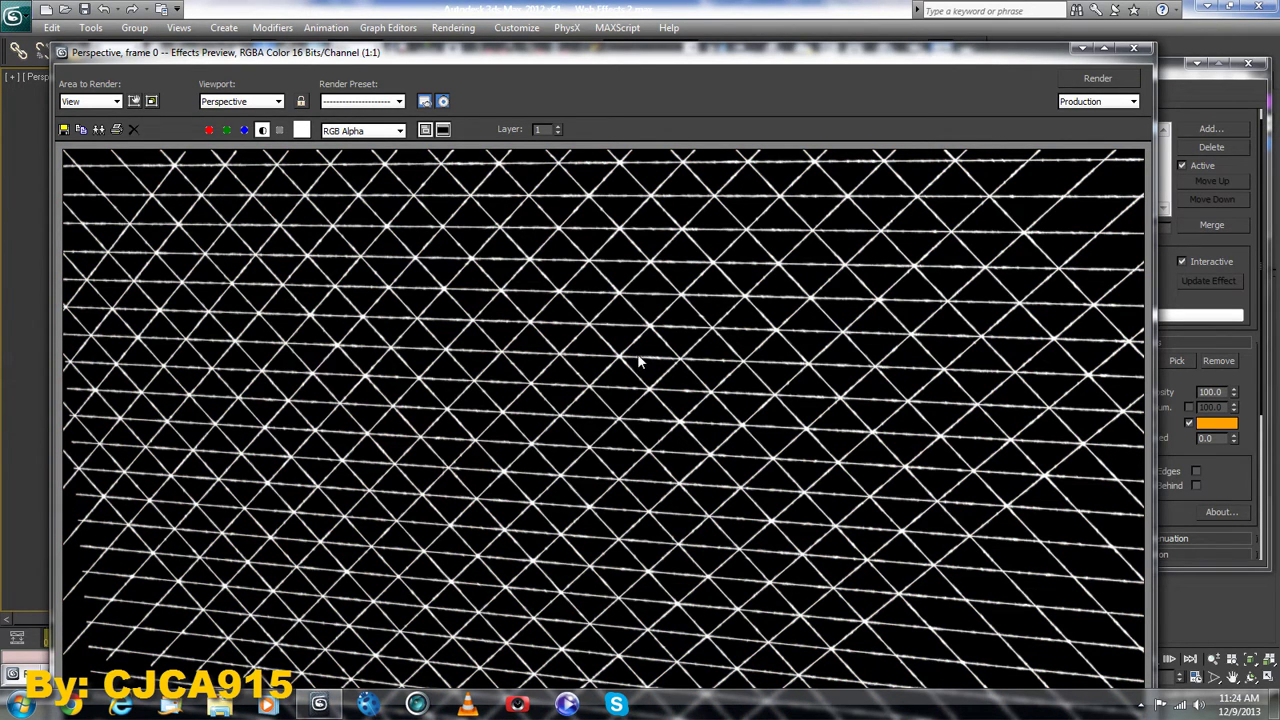
click(265, 133)
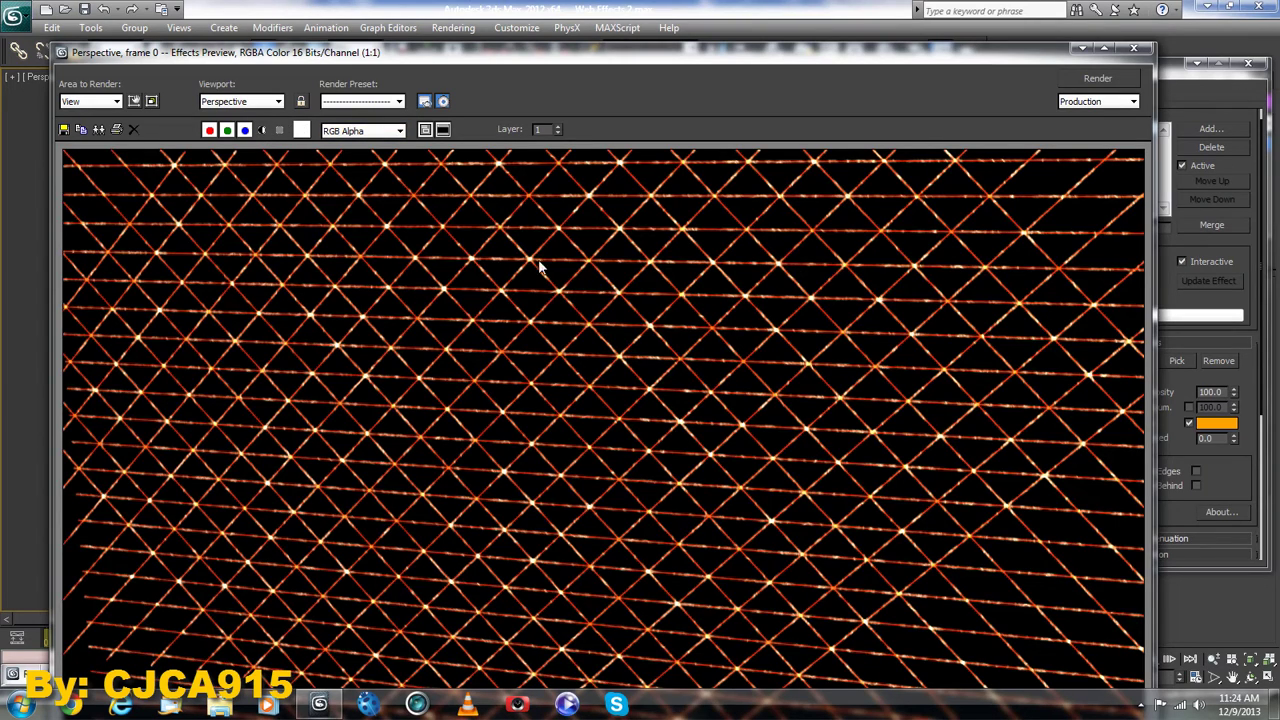
click(262, 131)
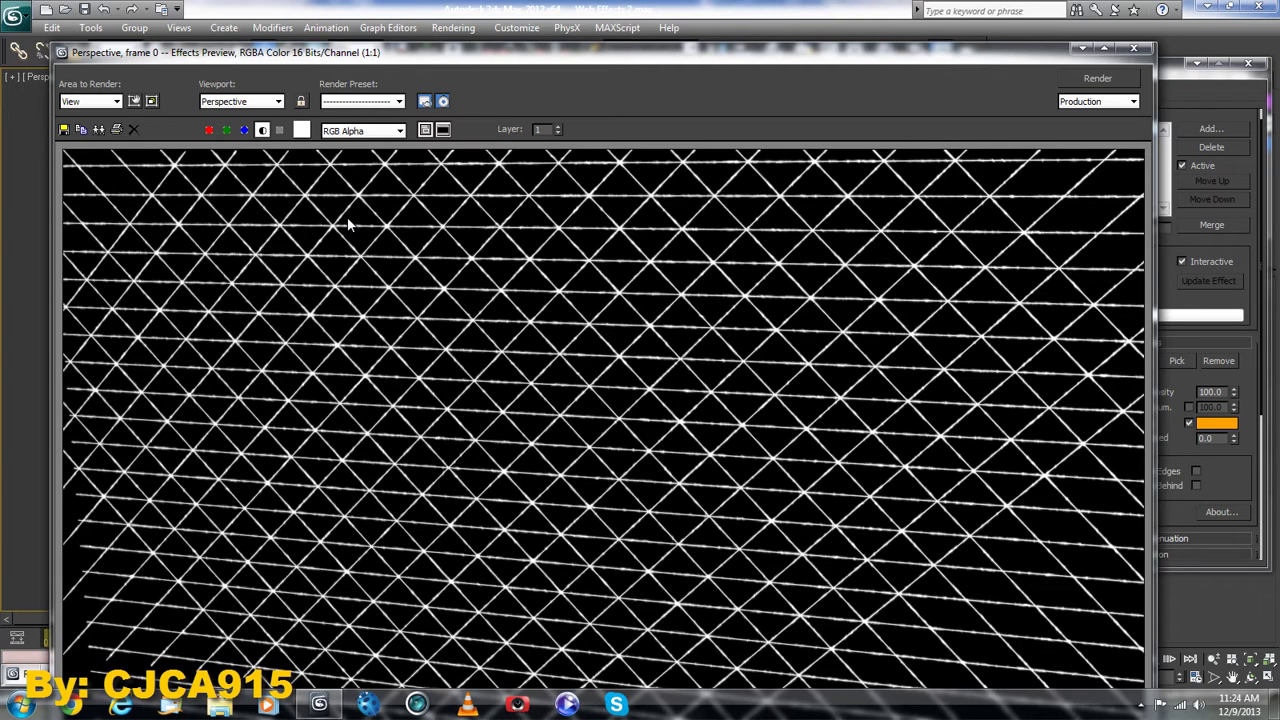
click(261, 131)
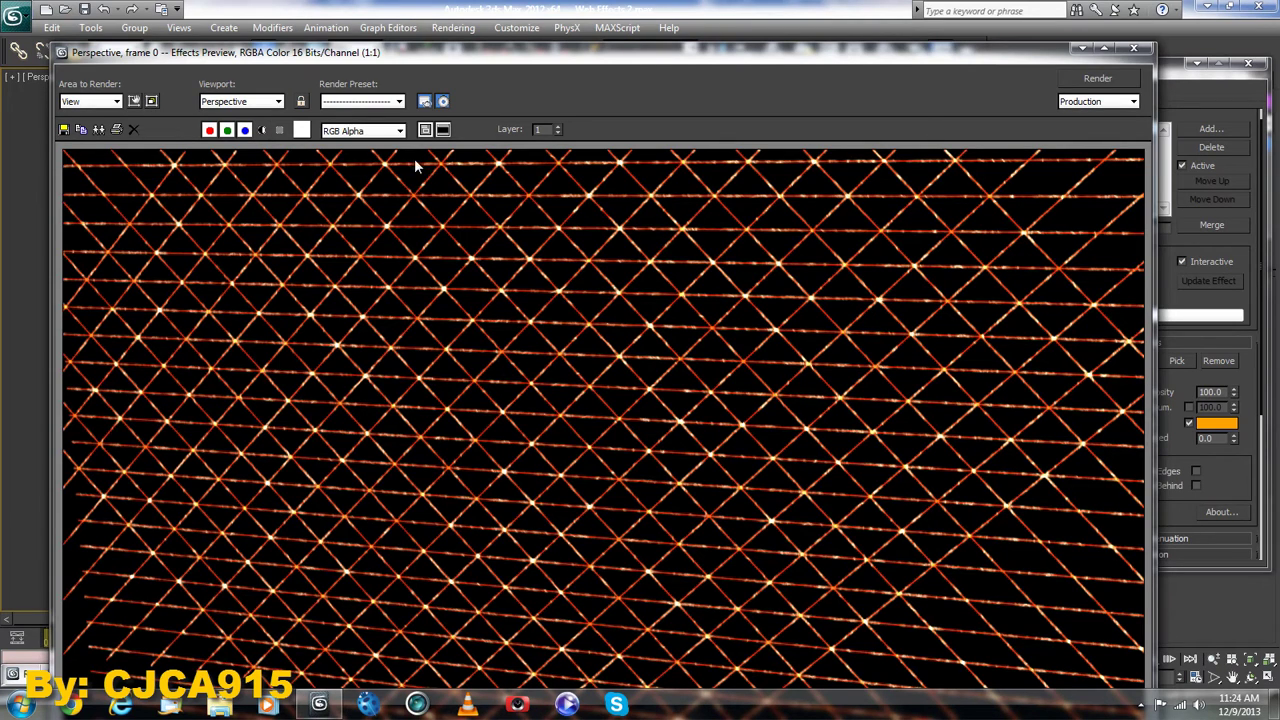
click(1213, 78)
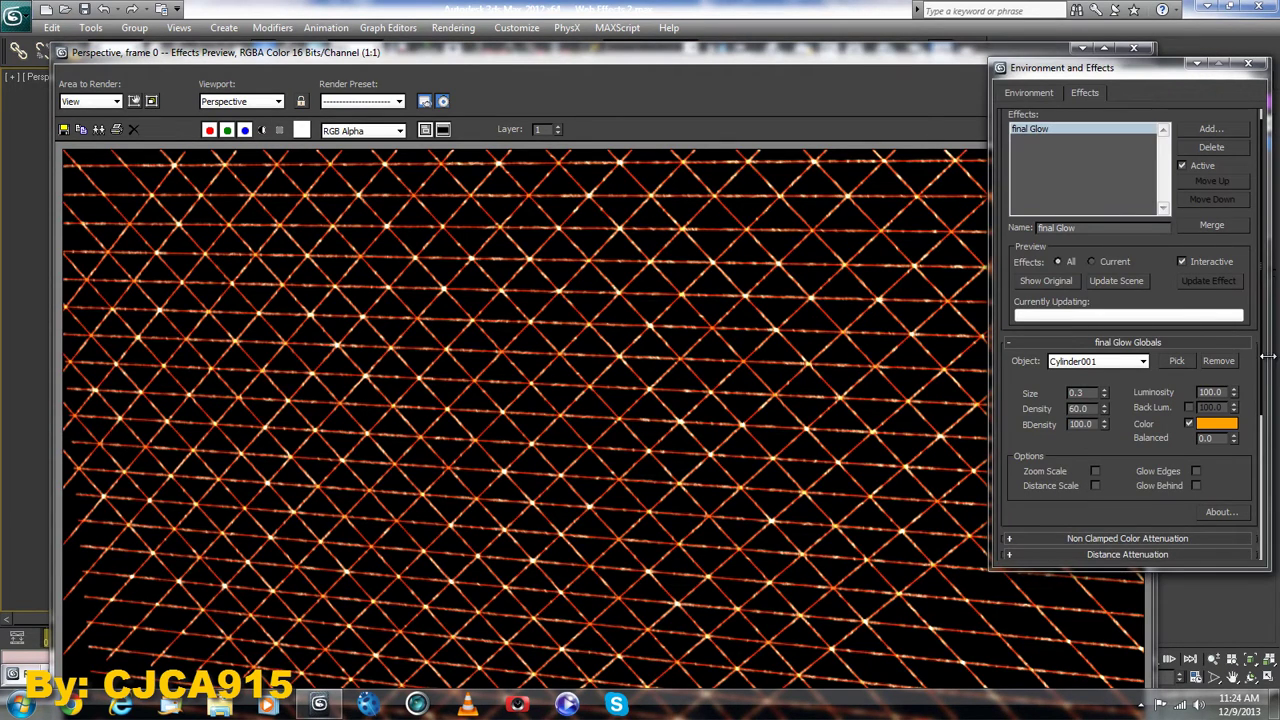
Step: Inspect the Fractal Fury rollout against the glow render, then scroll the effects panel back up
drag(1266, 360, 1259, 530)
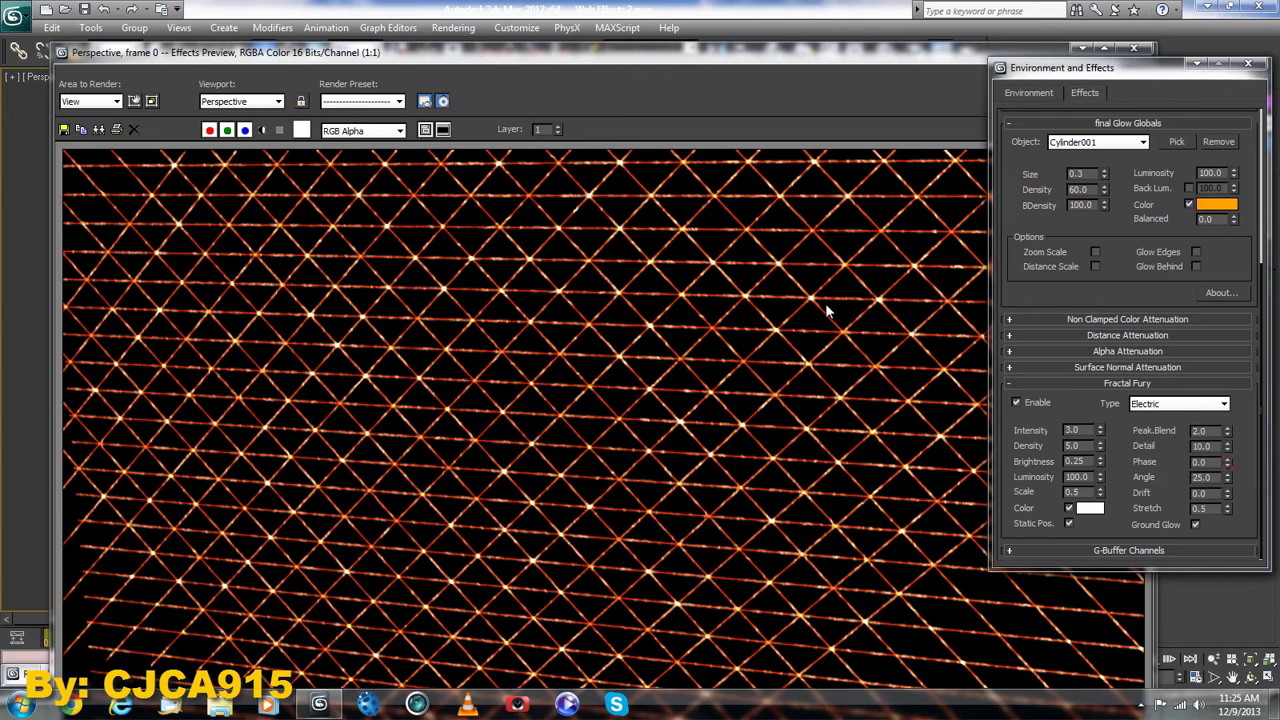
click(853, 282)
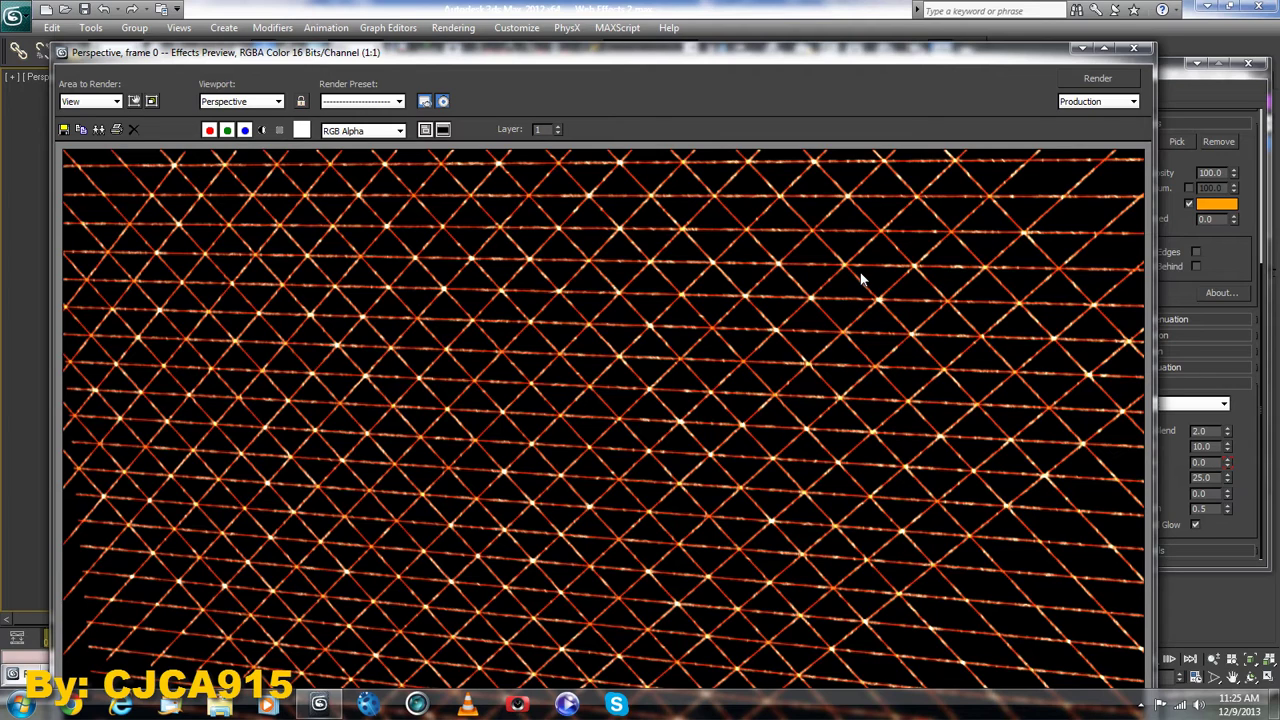
click(1198, 88)
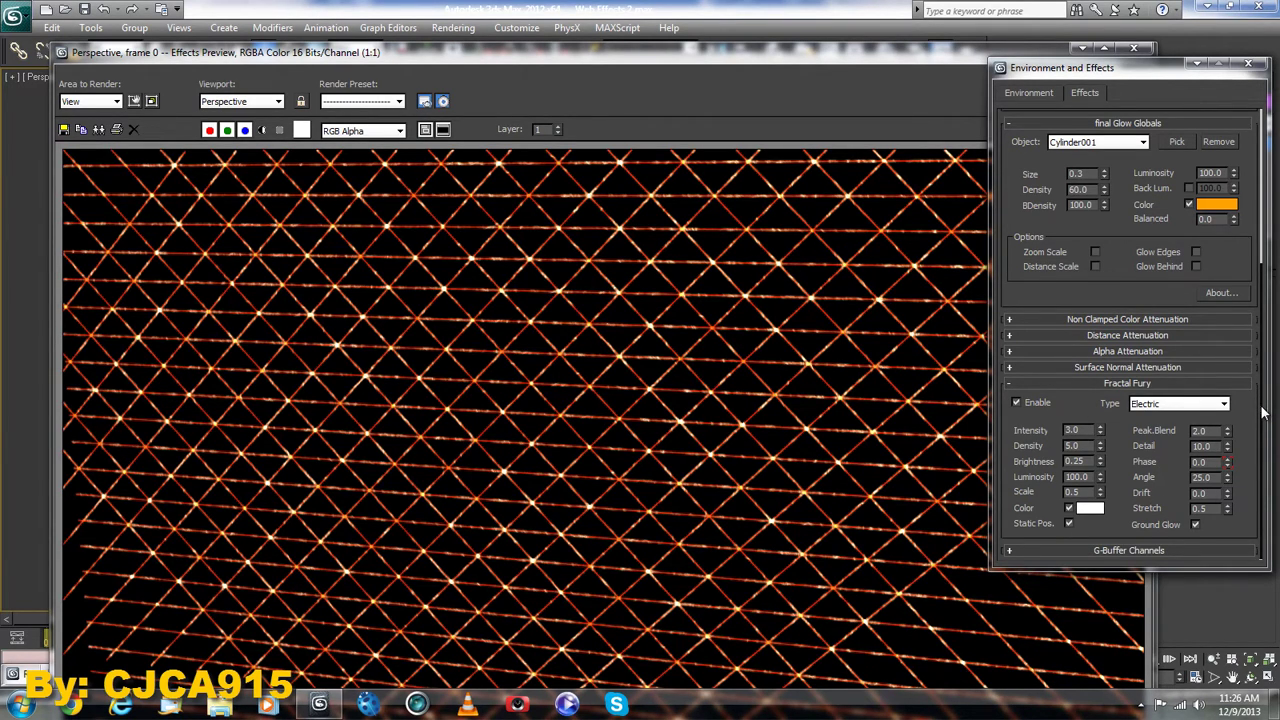
scroll(1264, 316, up, 2)
scroll(1264, 316, up, 4)
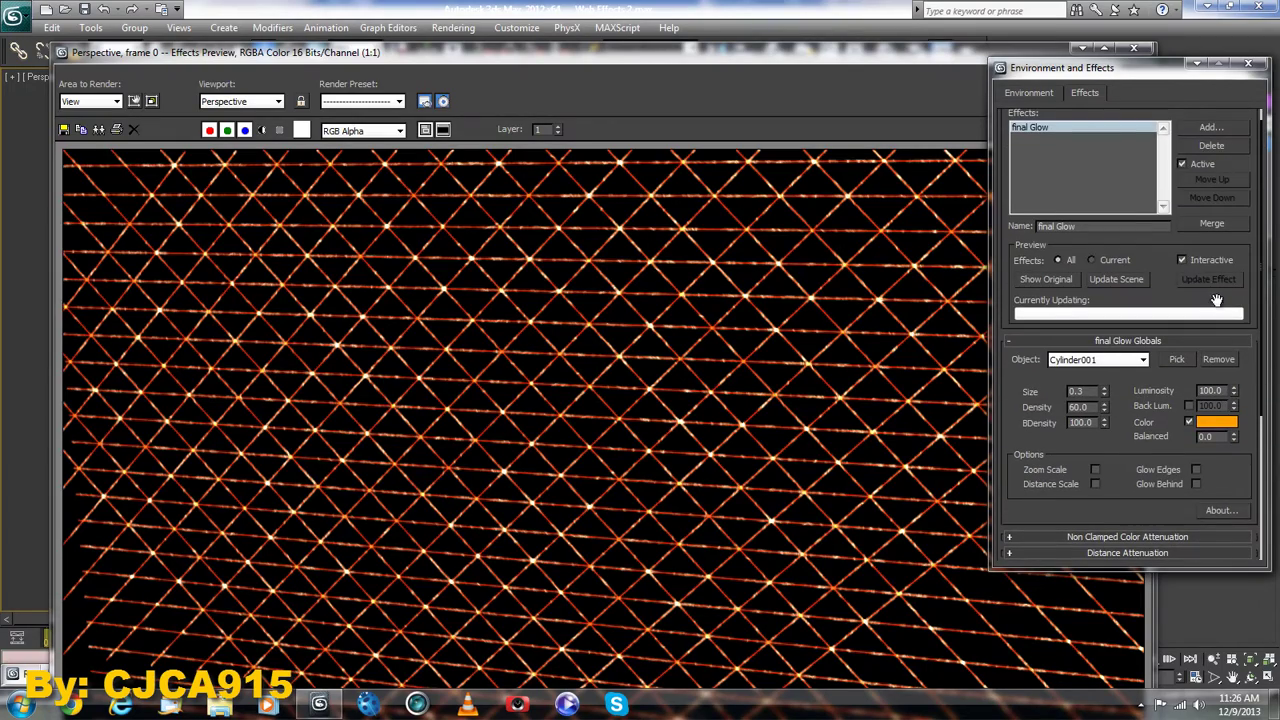
Step: Close the glow render, hide the selected diagonal cylinder, then unhide all
click(1247, 65)
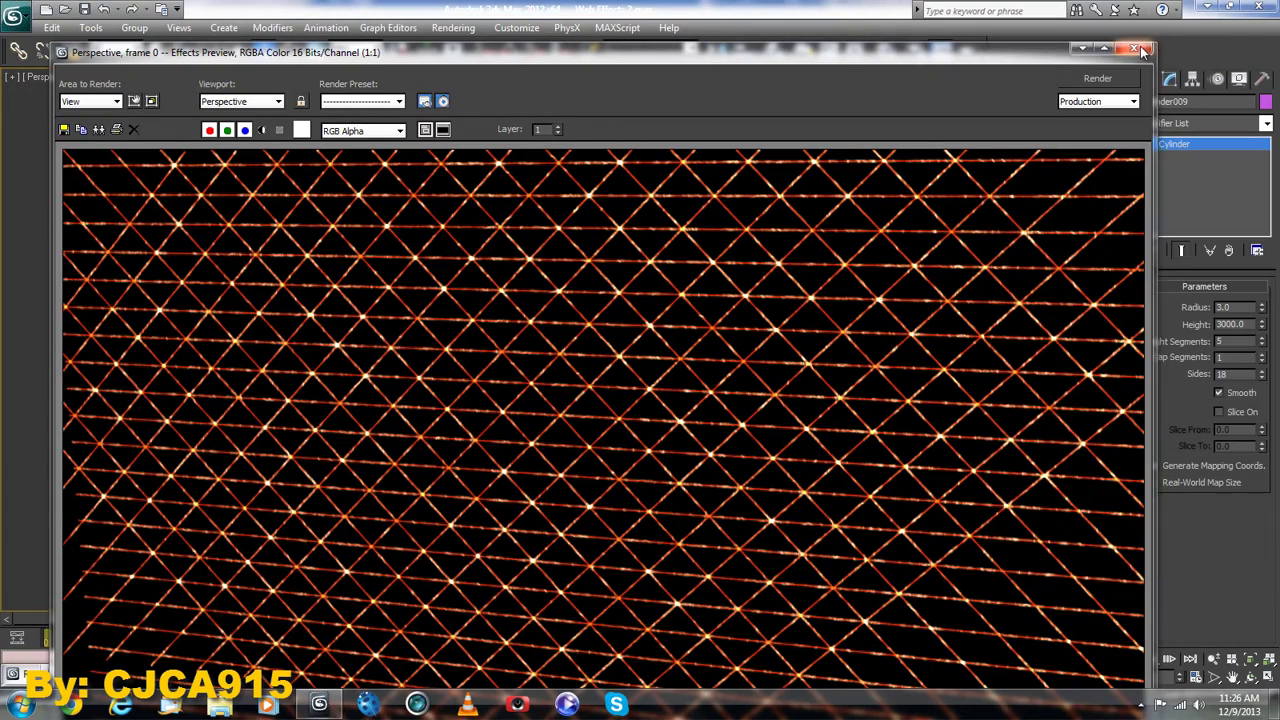
click(1133, 48)
mouse_move(699, 360)
middle_down()
mouse_move(665, 380)
mouse_move(624, 442)
middle_up()
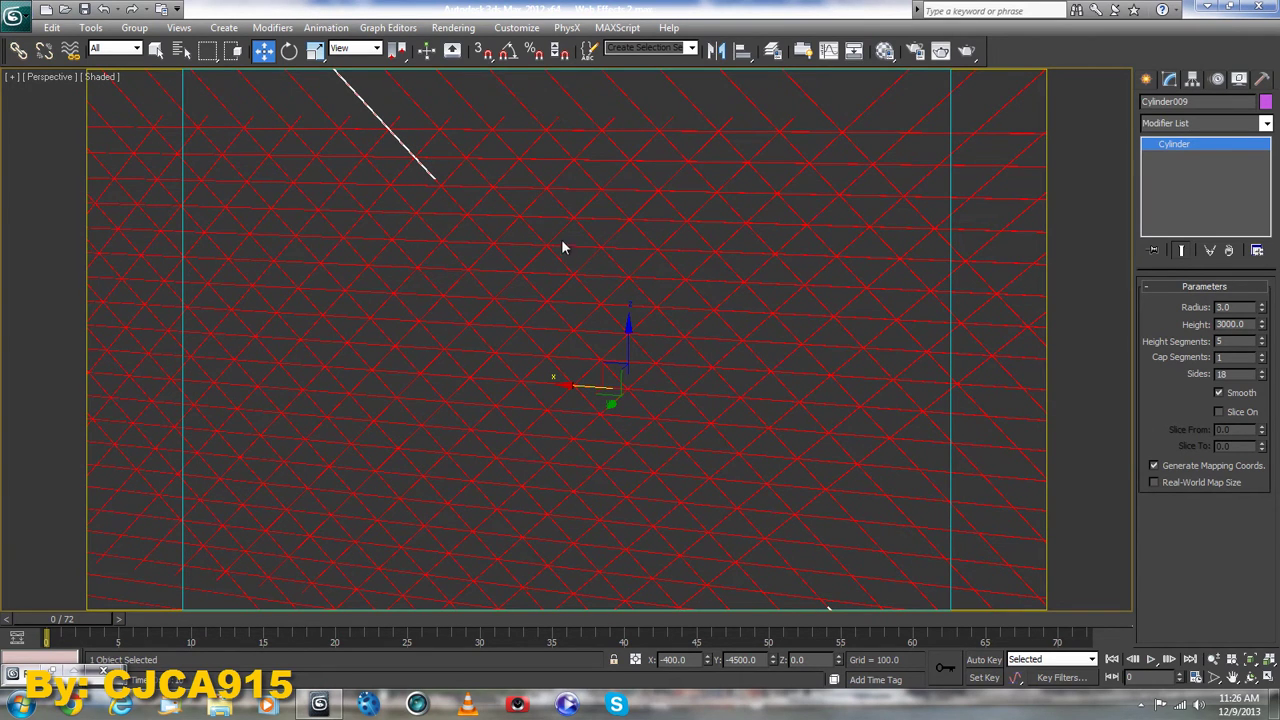
click(1239, 78)
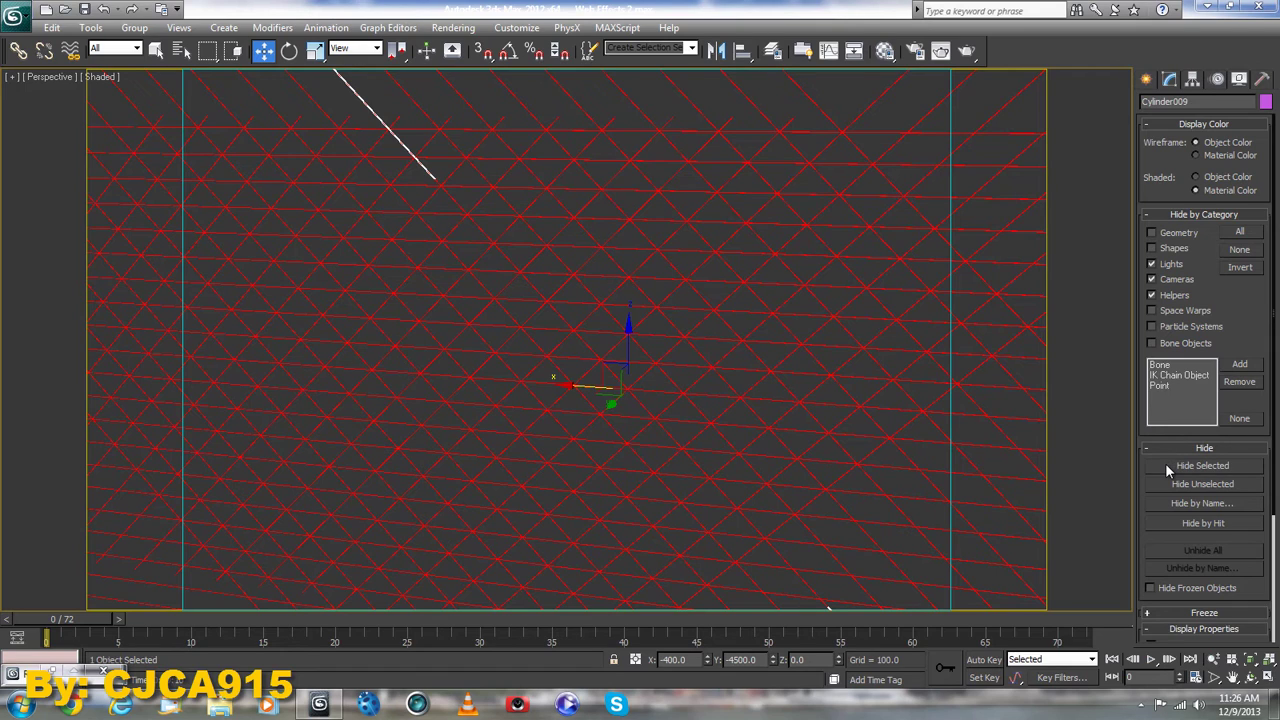
click(1165, 465)
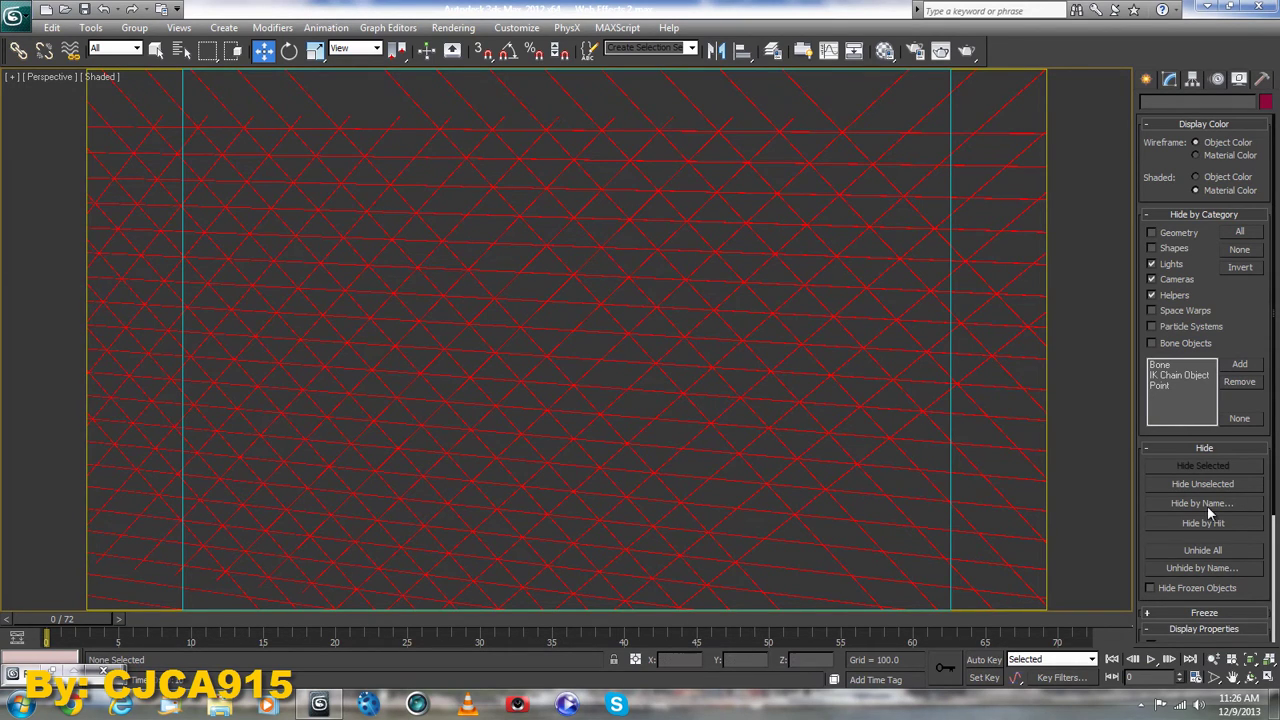
click(1183, 549)
Step: Select Cylinder009, hide the surrounding lattice, then unhide all and pan the lattice up
click(643, 406)
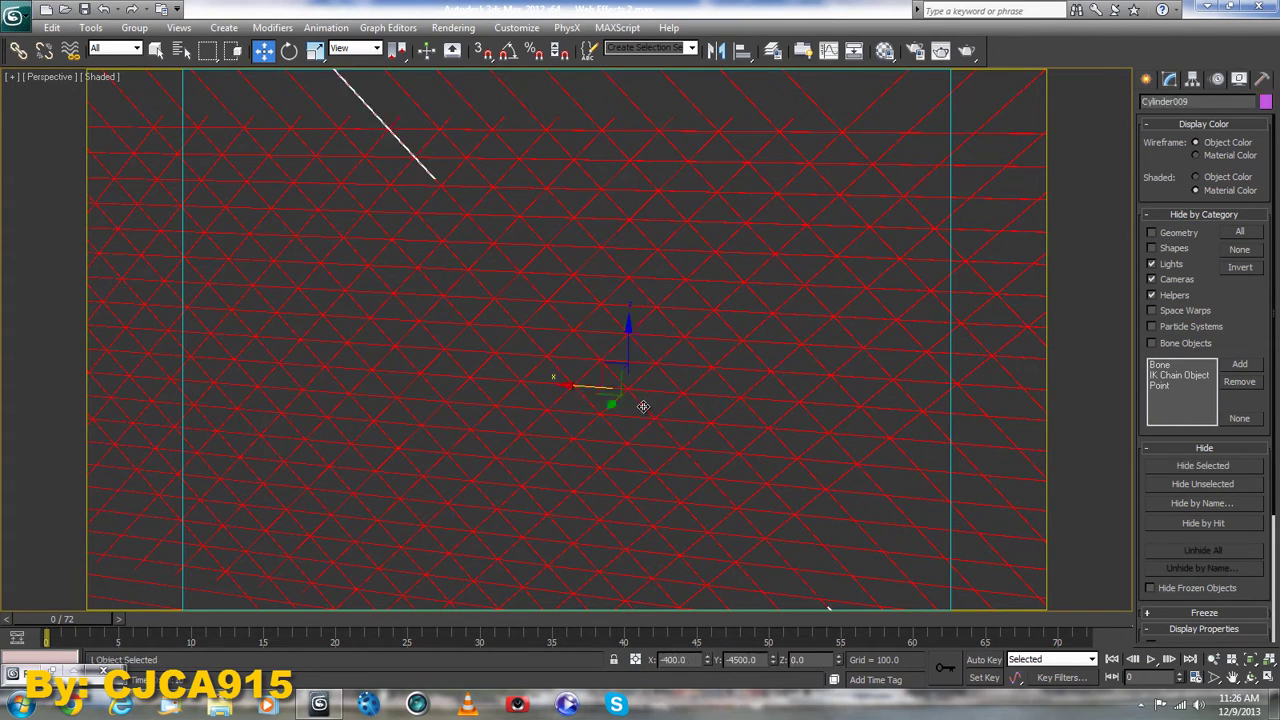
click(1228, 467)
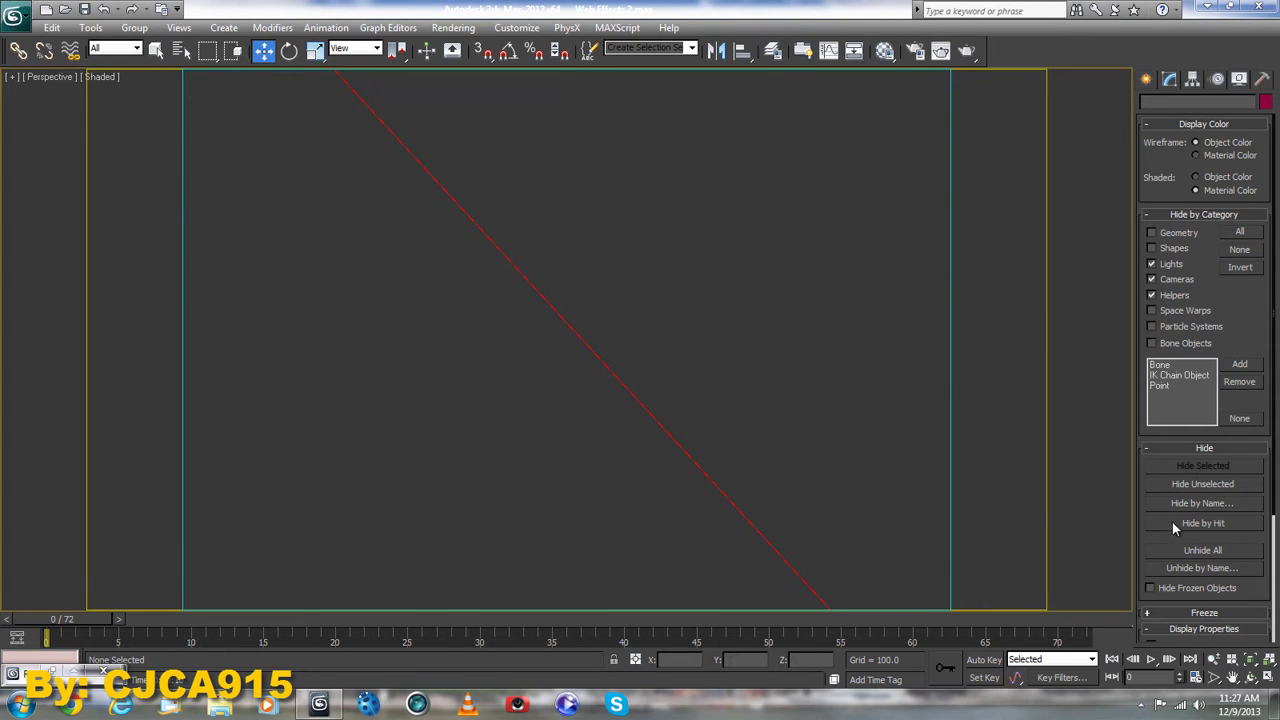
click(1172, 550)
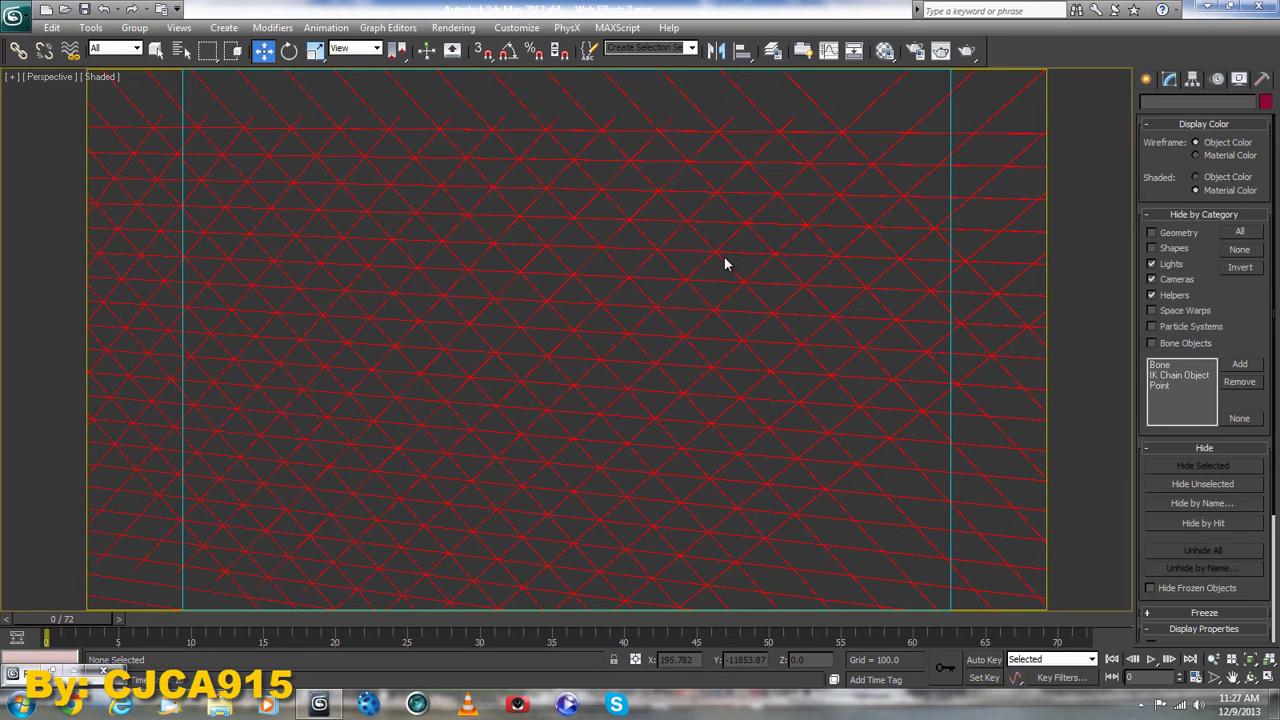
middle_drag(726, 264, 723, 219)
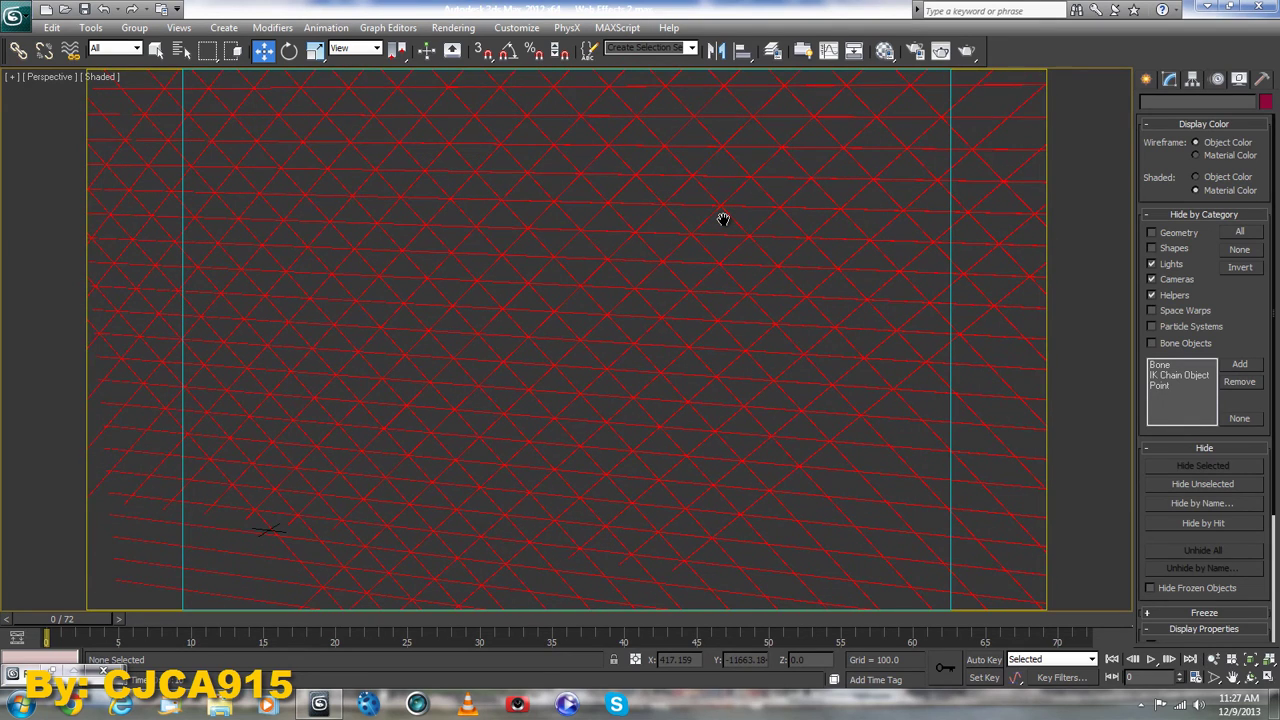